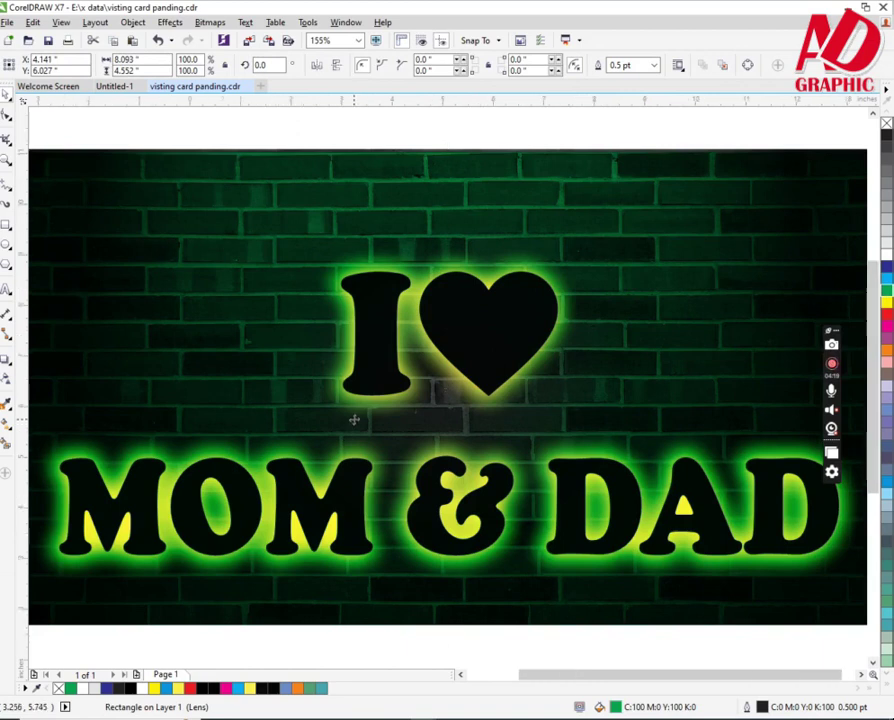
# Try different fills, including red, orange, white and blue, on the lens rectangle covering the glowing lettering
pyautogui.click(884, 313)
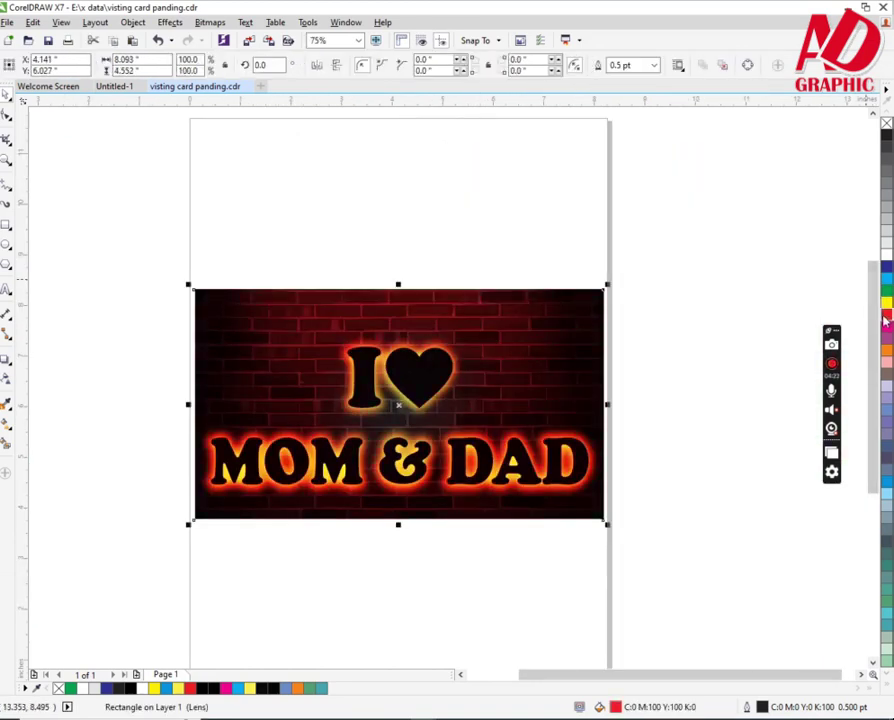
pyautogui.click(884, 356)
pyautogui.click(884, 348)
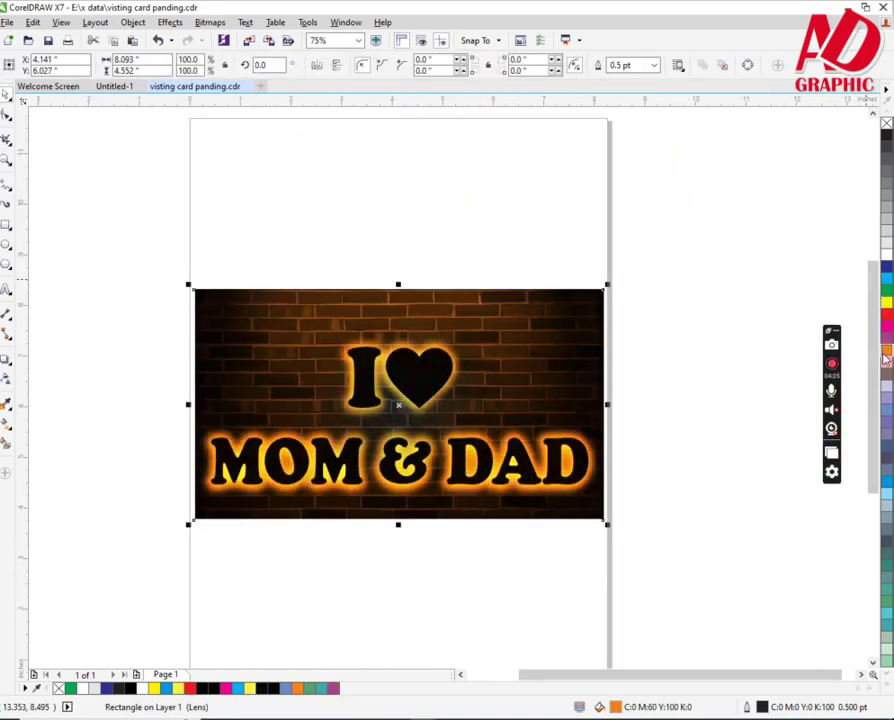
pyautogui.click(886, 335)
pyautogui.click(887, 318)
pyautogui.click(886, 266)
pyautogui.click(886, 252)
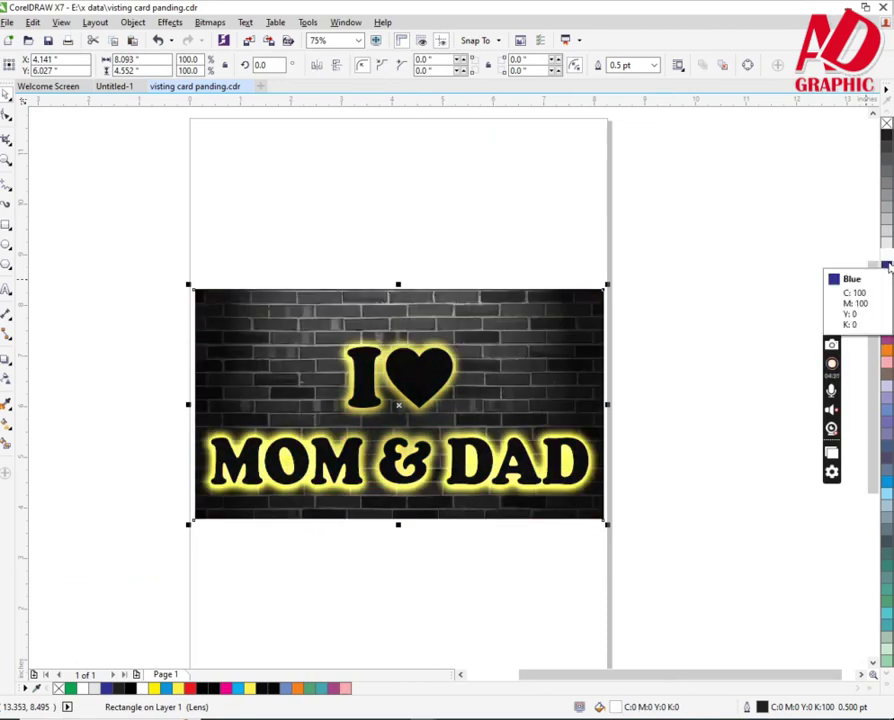
pyautogui.click(886, 266)
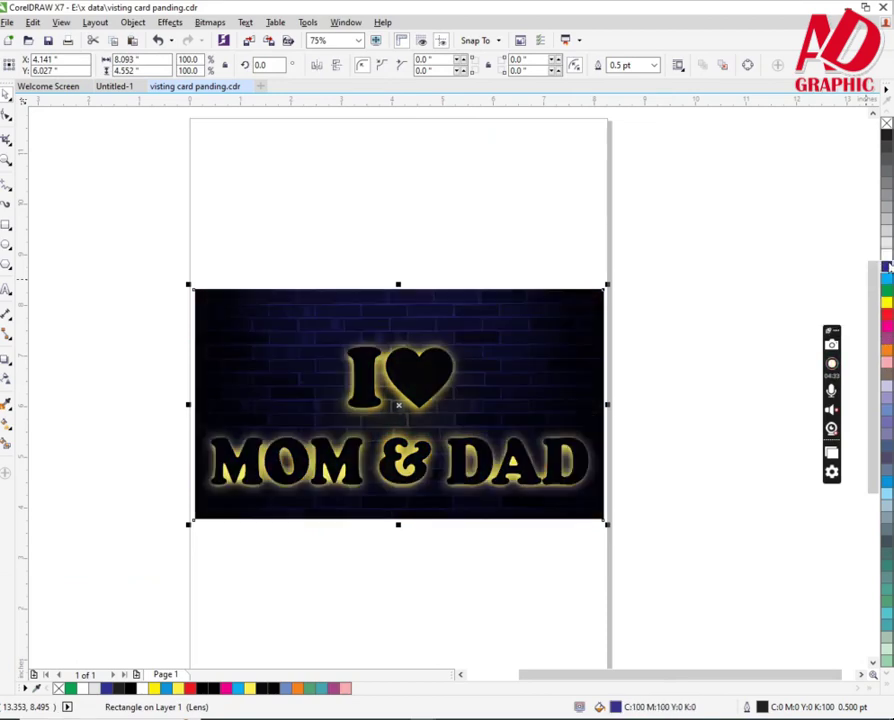
pyautogui.click(886, 313)
pyautogui.click(410, 380)
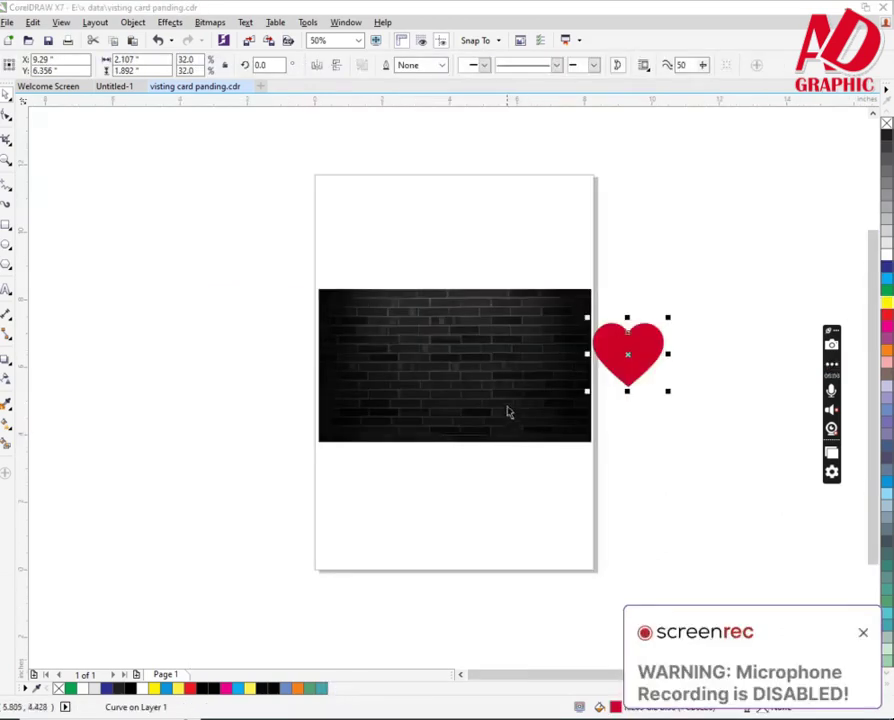
# Add two-line artistic text reading "I" and "MOM & DAD" above the brick wall in 24 pt Arial
pyautogui.scroll(1, 456, 370)
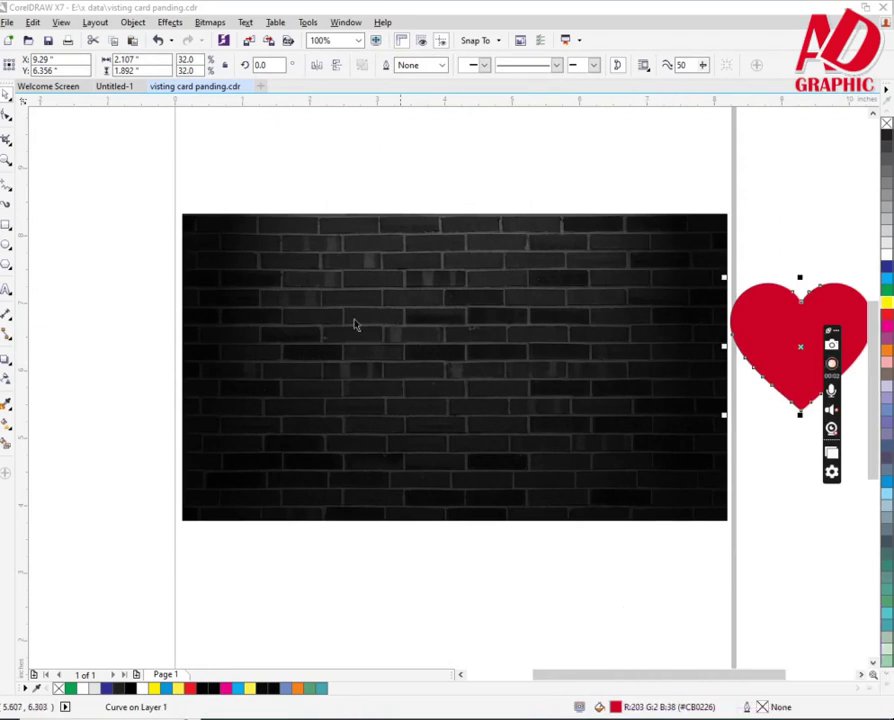
pyautogui.click(7, 291)
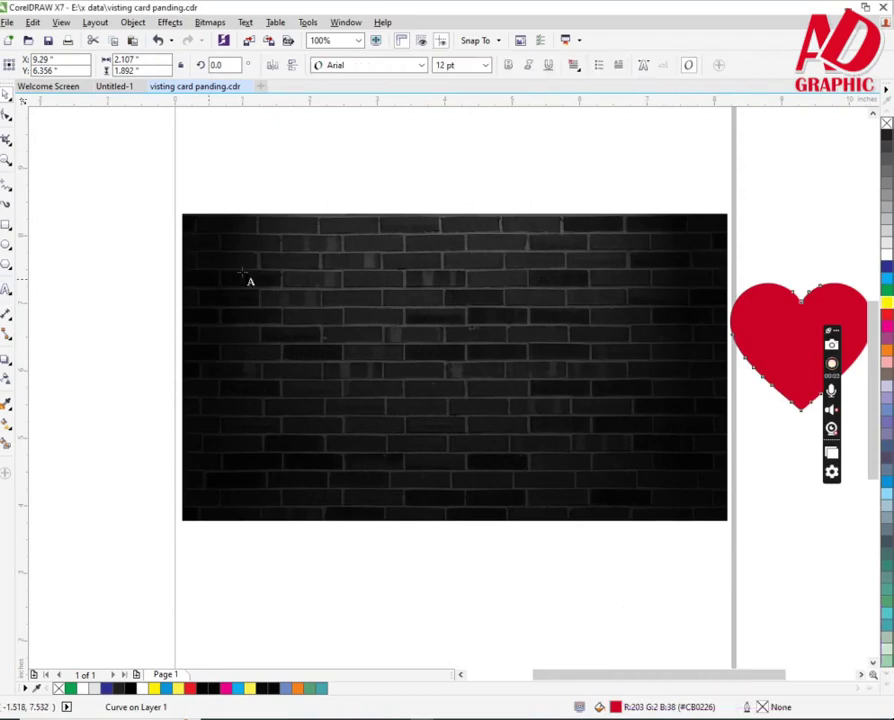
pyautogui.click(370, 178)
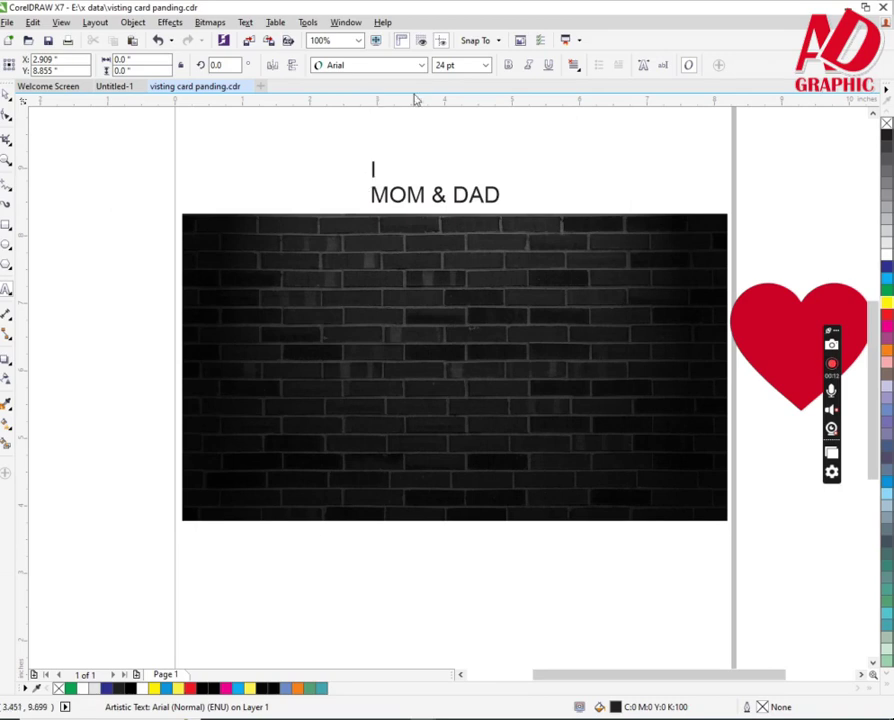
pyautogui.click(6, 95)
# Set the font of the two-line text above the brick wall to BIG BURGER
pyautogui.press('z')
pyautogui.moveTo(312, 143); pyautogui.dragTo(562, 225)
pyautogui.scroll(-3, 408, 279)
pyautogui.press('space')
pyautogui.press('space')
pyautogui.moveTo(334, 265); pyautogui.dragTo(486, 320)
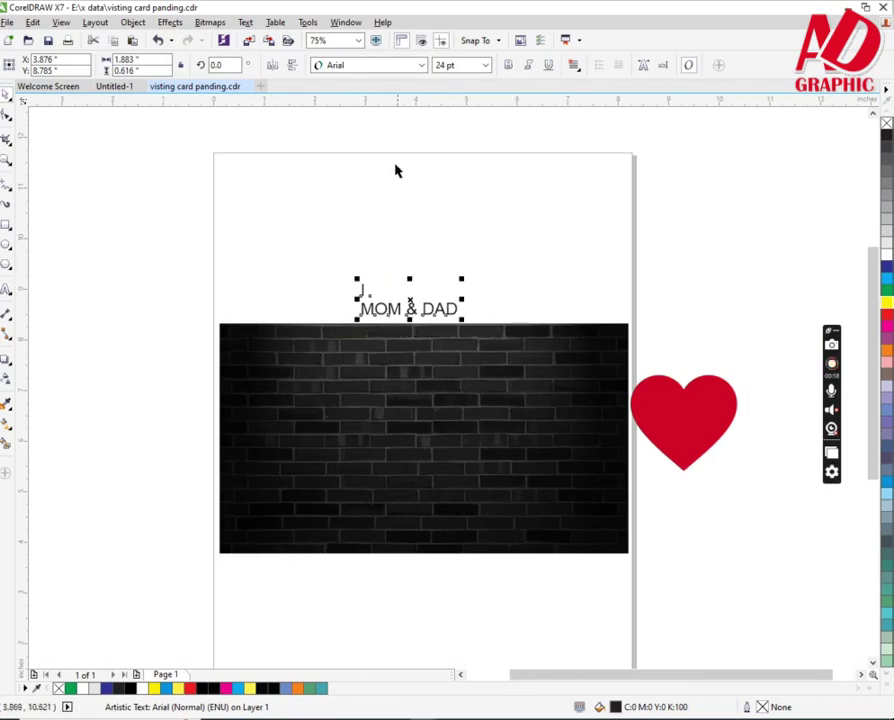
pyautogui.click(357, 66)
pyautogui.click(370, 103)
# Enlarge the text to about 90 pt over the brick wall and fill it with yellow
pyautogui.moveTo(390, 310); pyautogui.dragTo(292, 396)
pyautogui.moveTo(350, 407); pyautogui.dragTo(602, 603)
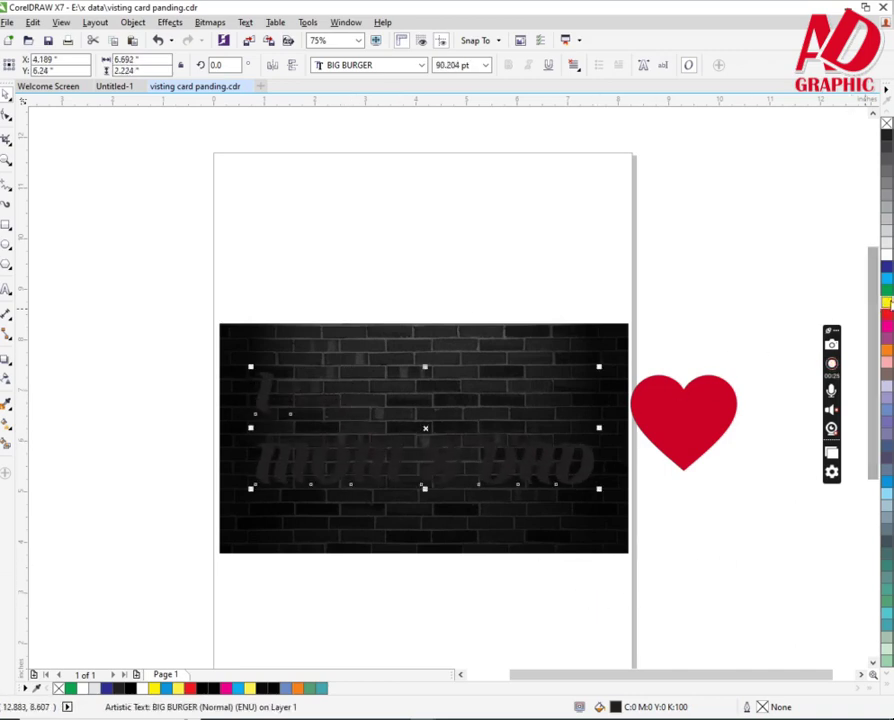
pyautogui.click(886, 303)
pyautogui.moveTo(463, 482); pyautogui.dragTo(462, 497)
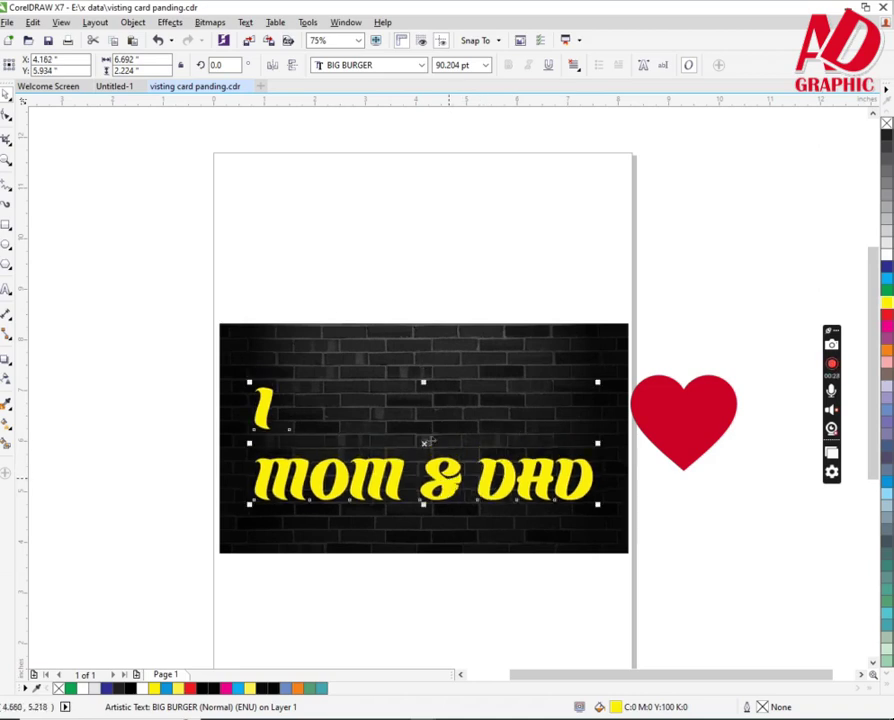
# Try Bauhaus 93 on the text, settle on Cooper Black, and scale the text down to about 70 pt
pyautogui.click(366, 66)
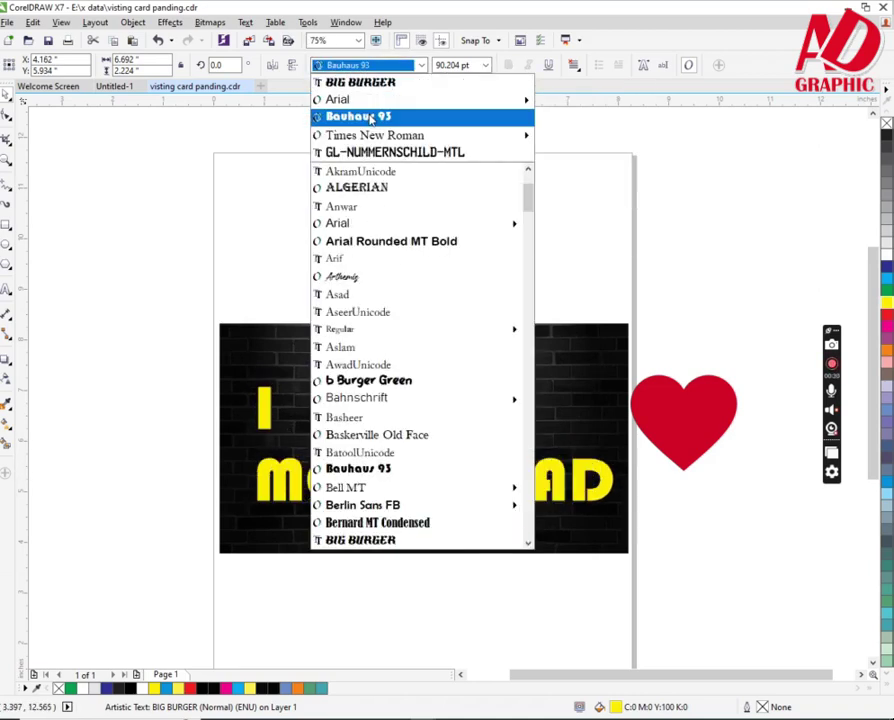
pyautogui.click(366, 116)
pyautogui.click(387, 69)
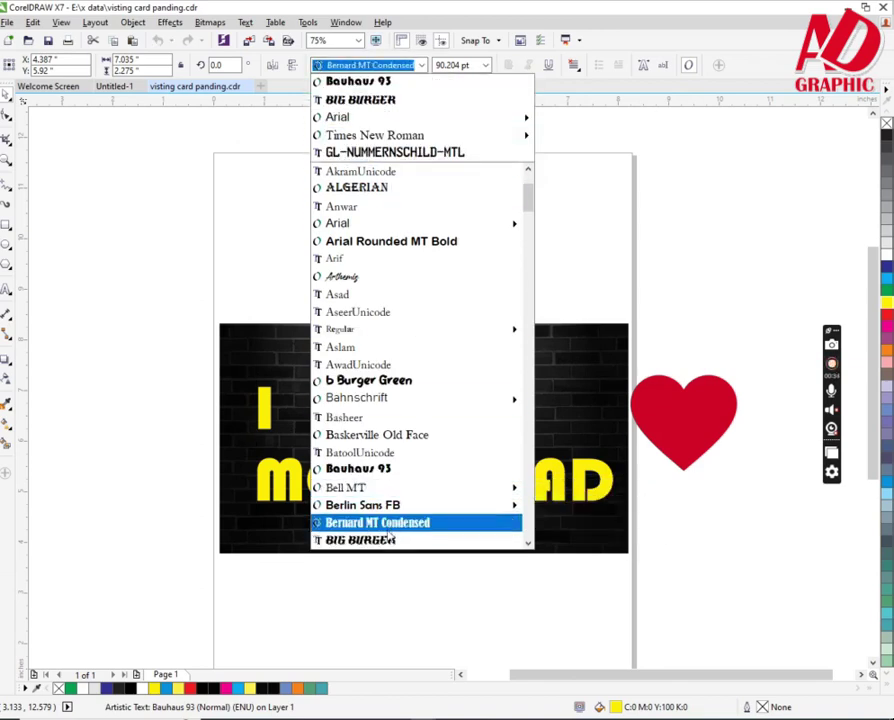
pyautogui.scroll(-7, 386, 524)
pyautogui.scroll(-6, 388, 350)
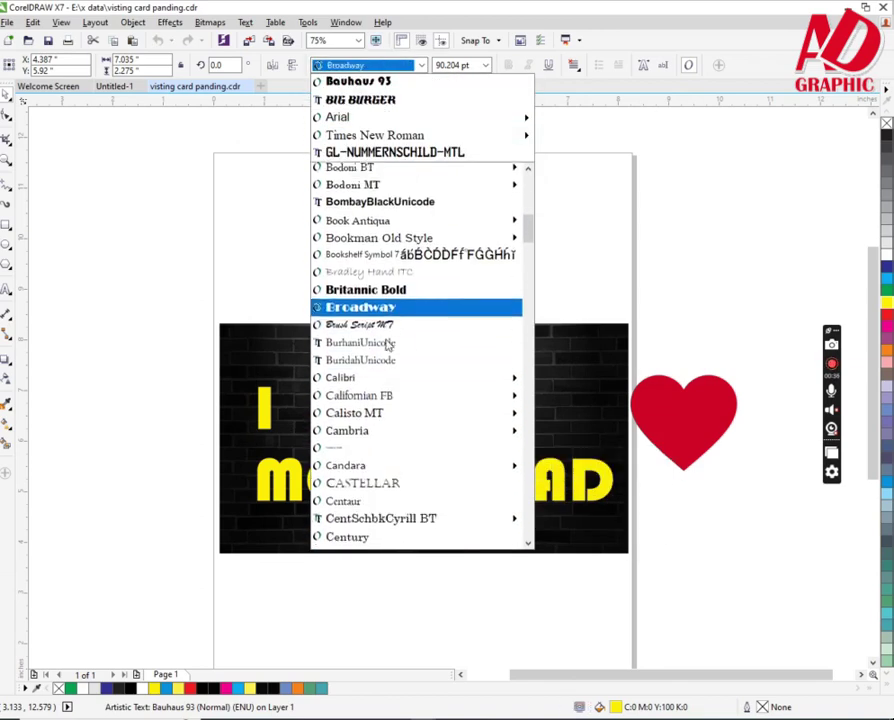
pyautogui.moveTo(390, 385)
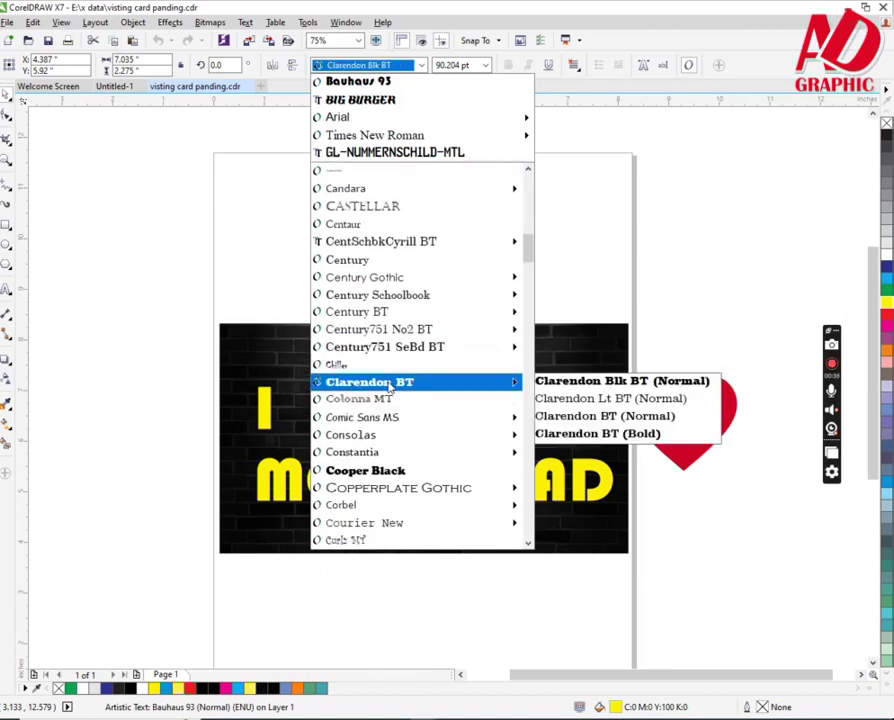
pyautogui.click(381, 474)
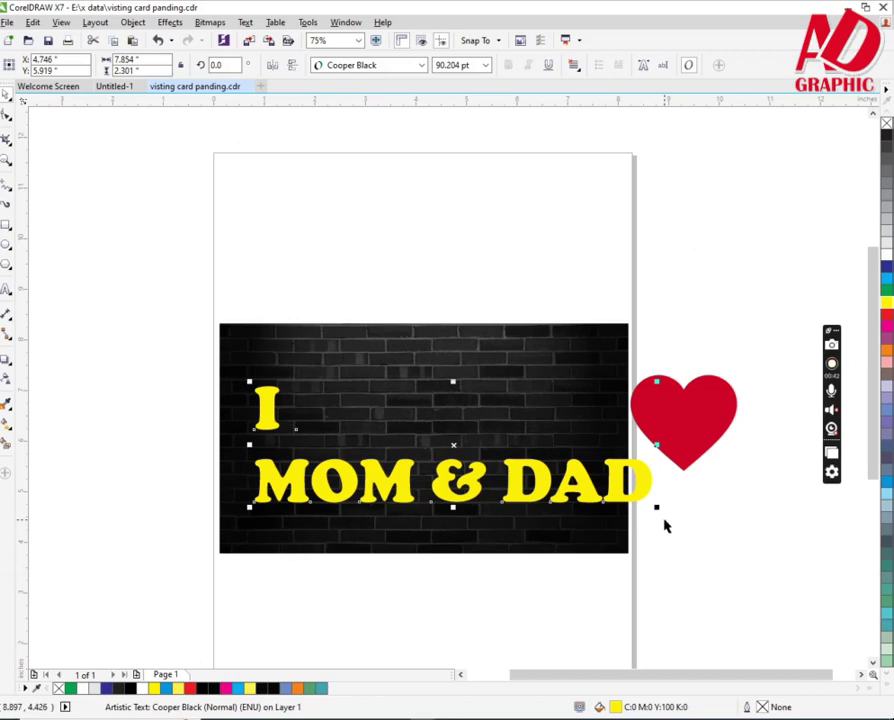
pyautogui.moveTo(658, 510); pyautogui.dragTo(568, 500)
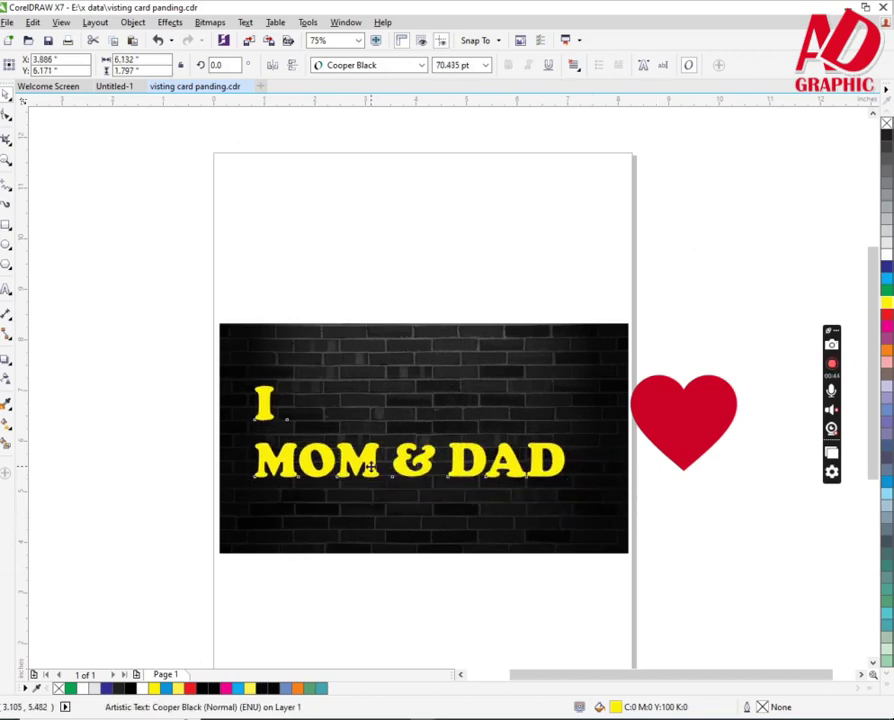
# Break the text into separate lines and resize them: the I to about 124 pt, MOM & DAD to about 86 pt across the wall
pyautogui.click(261, 420)
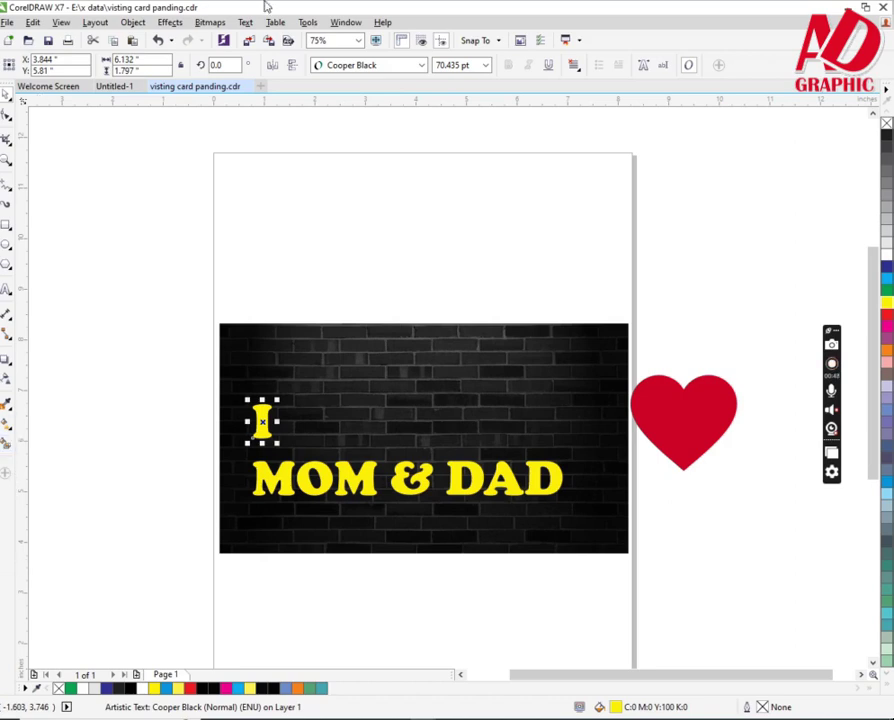
pyautogui.moveTo(261, 420); pyautogui.dragTo(312, 450)
pyautogui.click(291, 481)
pyautogui.hotkey('ctrl', 'r')
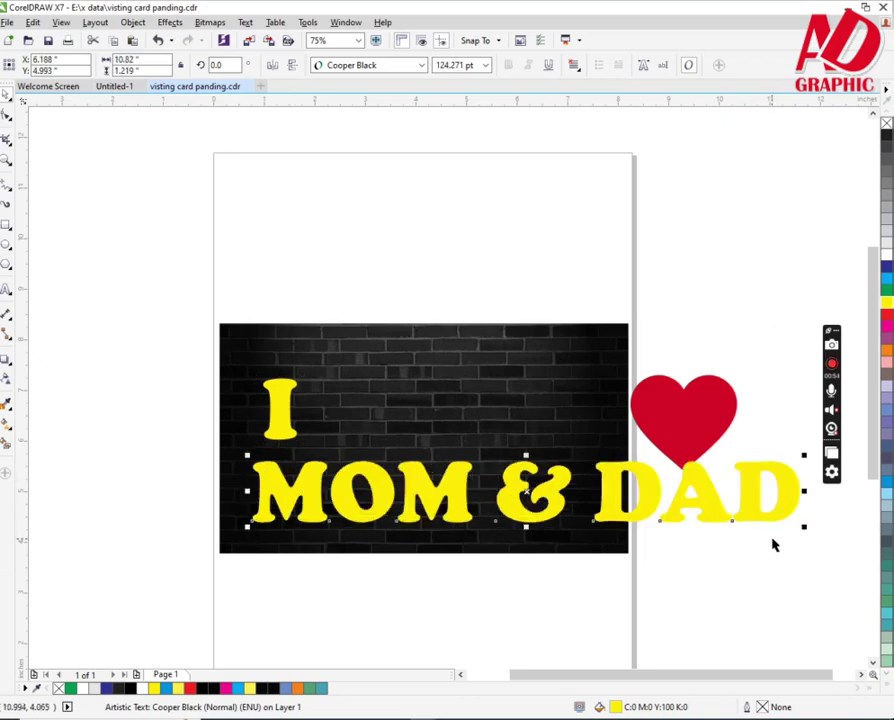
pyautogui.moveTo(704, 516); pyautogui.dragTo(678, 520)
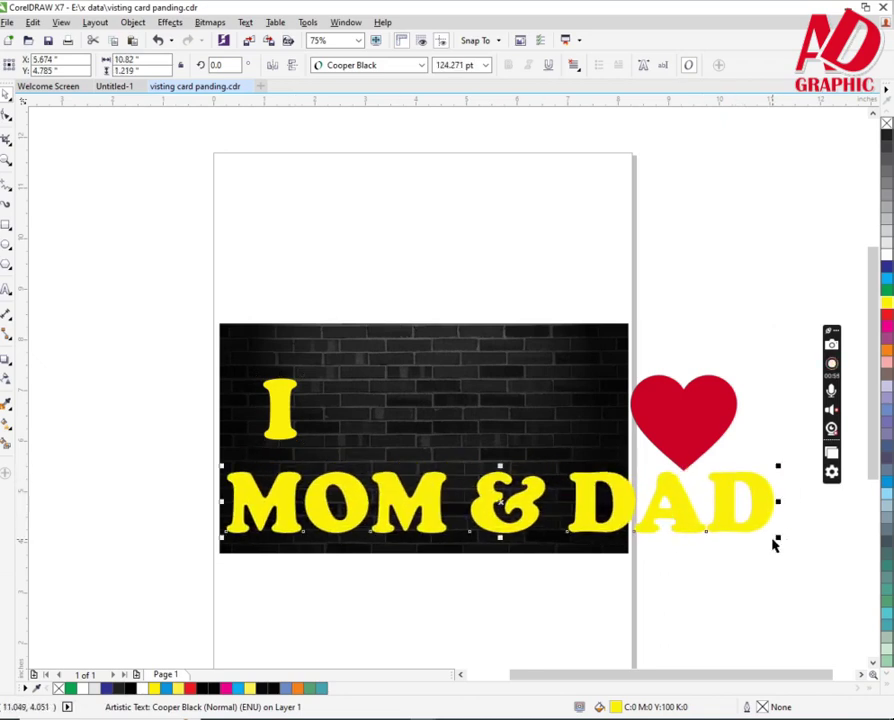
pyautogui.moveTo(778, 538); pyautogui.dragTo(612, 584)
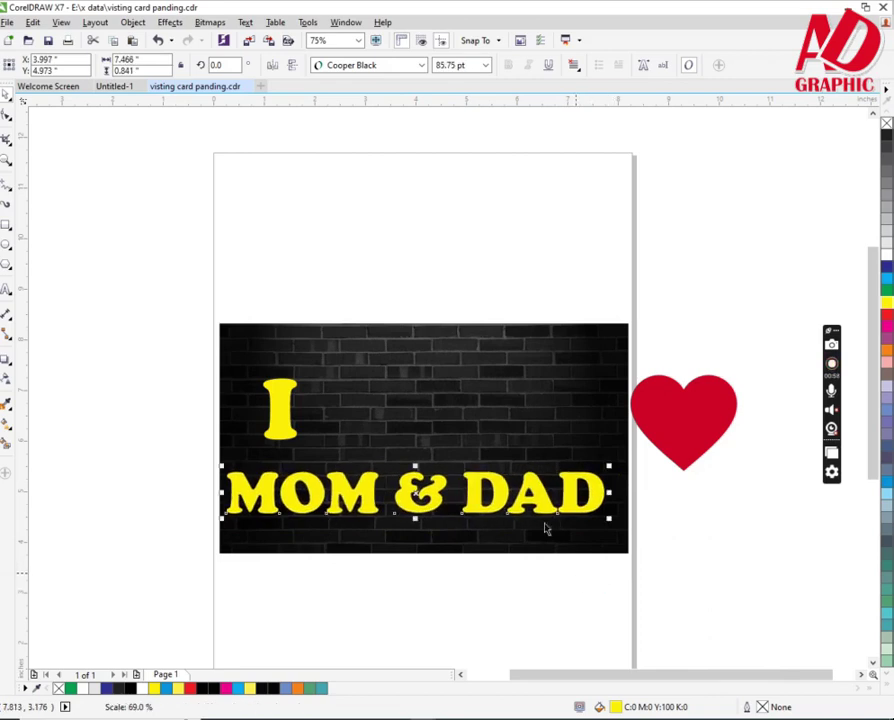
# Place the red heart on the wall, shrink it to the height of the I, and align the I beside it
pyautogui.moveTo(672, 450); pyautogui.dragTo(372, 435)
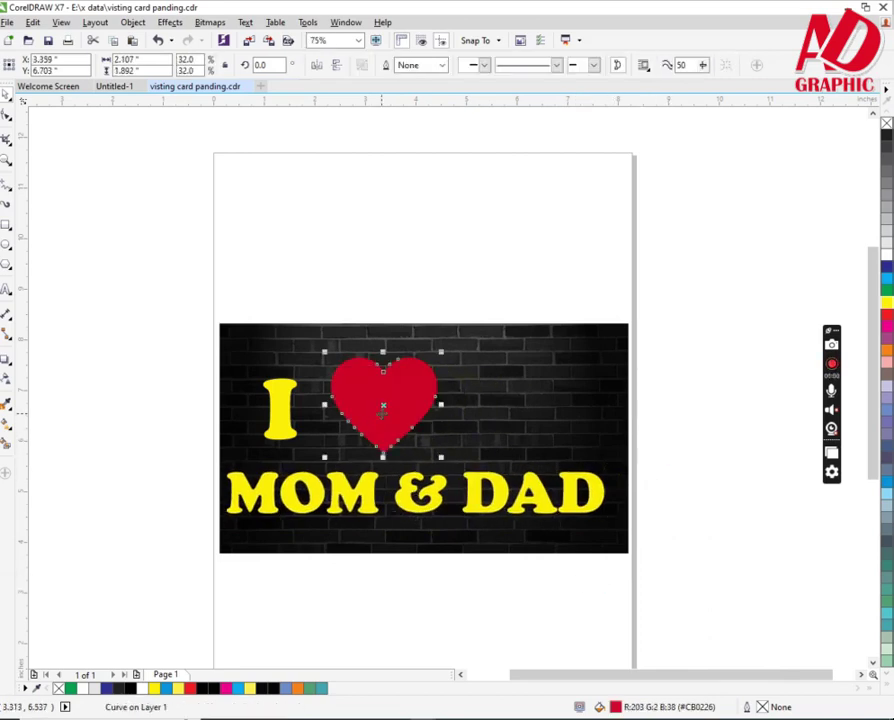
pyautogui.moveTo(441, 458); pyautogui.dragTo(416, 412)
pyautogui.moveTo(278, 416); pyautogui.dragTo(357, 414)
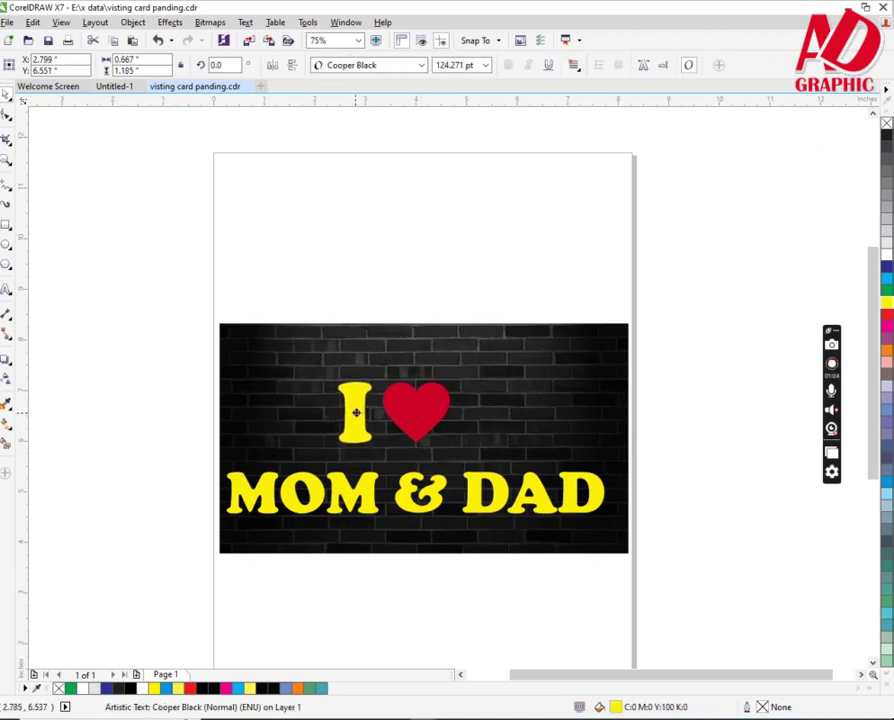
pyautogui.moveTo(122, 359); pyautogui.dragTo(485, 458)
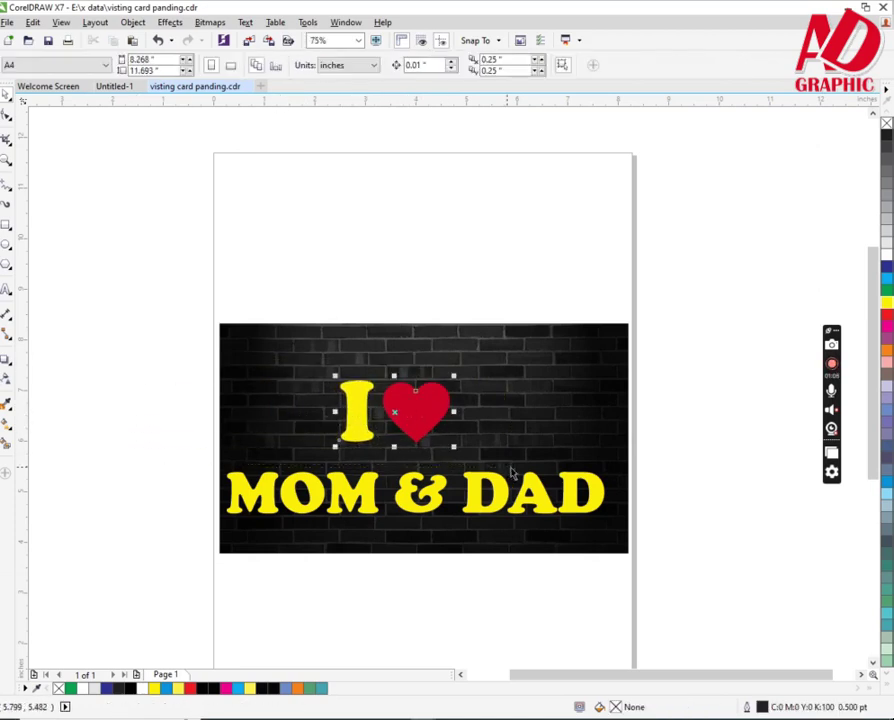
# Stretch MOM & DAD to about 0.95 inches tall and center all lettering and the heart horizontally on the wall
pyautogui.click(405, 505)
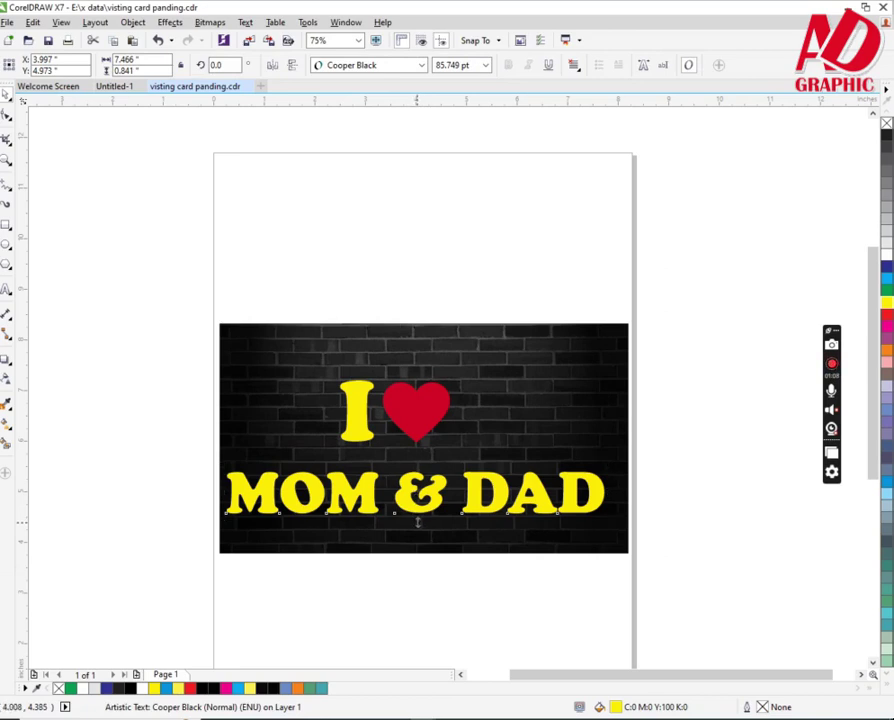
pyautogui.moveTo(418, 521); pyautogui.dragTo(430, 530)
pyautogui.moveTo(676, 362); pyautogui.dragTo(205, 537)
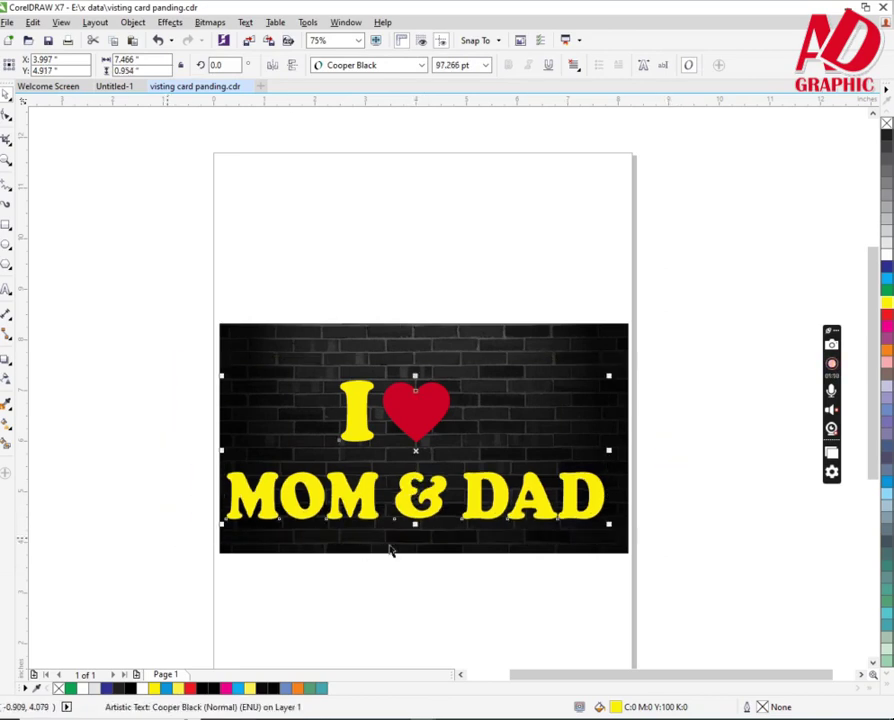
pyautogui.keyDown('shift'); pyautogui.click(390, 549); pyautogui.keyUp('shift')
pyautogui.press('c')
pyautogui.press('Escape')
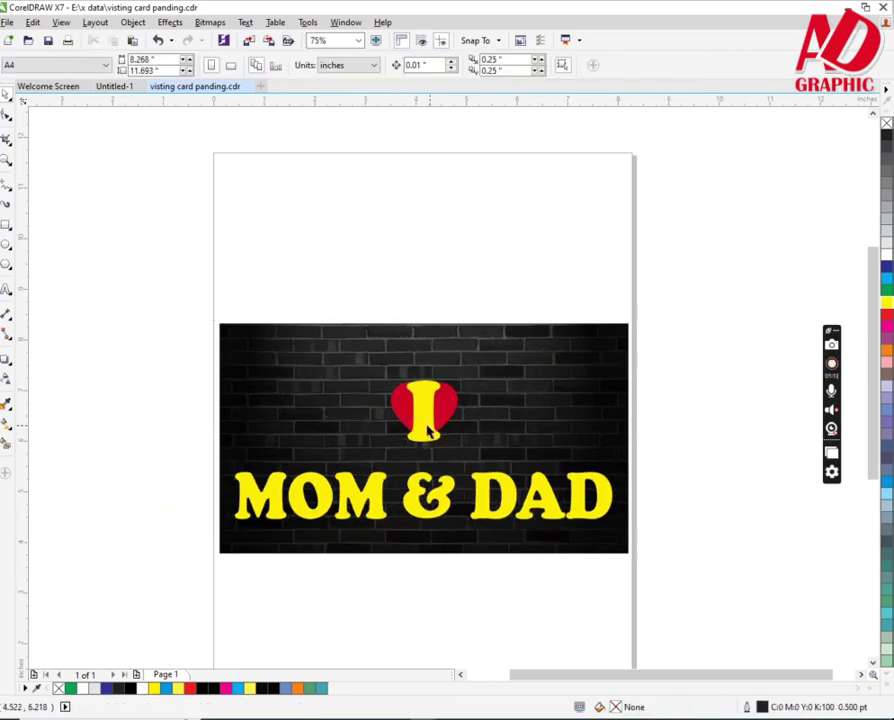
# Move the I back beside the heart, group the two, and center the pair horizontally on the wall
pyautogui.moveTo(424, 412); pyautogui.dragTo(369, 410)
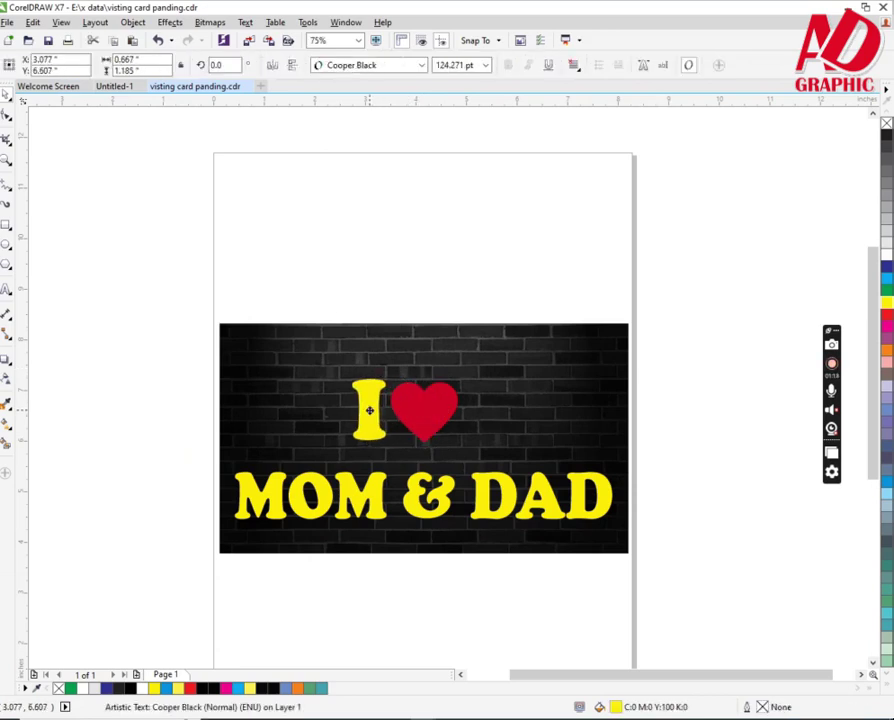
pyautogui.moveTo(642, 358)
pyautogui.mouseDown()
pyautogui.moveTo(600, 456)
pyautogui.moveTo(296, 466)
pyautogui.mouseUp()
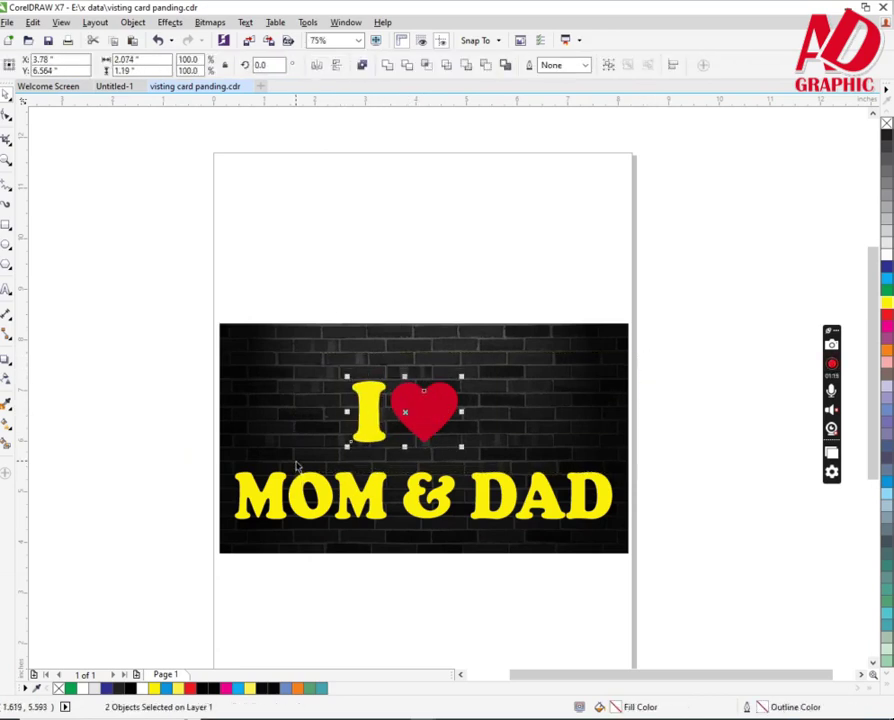
pyautogui.hotkey('ctrl', 'g')
pyautogui.keyDown('shift'); pyautogui.click(600, 416); pyautogui.keyUp('shift')
pyautogui.press('c')
# Group the I-and-heart pair together with the MOM & DAD line
pyautogui.moveTo(712, 362); pyautogui.dragTo(159, 574)
pyautogui.hotkey('ctrl', 'g')
pyautogui.keyDown('shift'); pyautogui.click(596, 341); pyautogui.keyUp('shift')
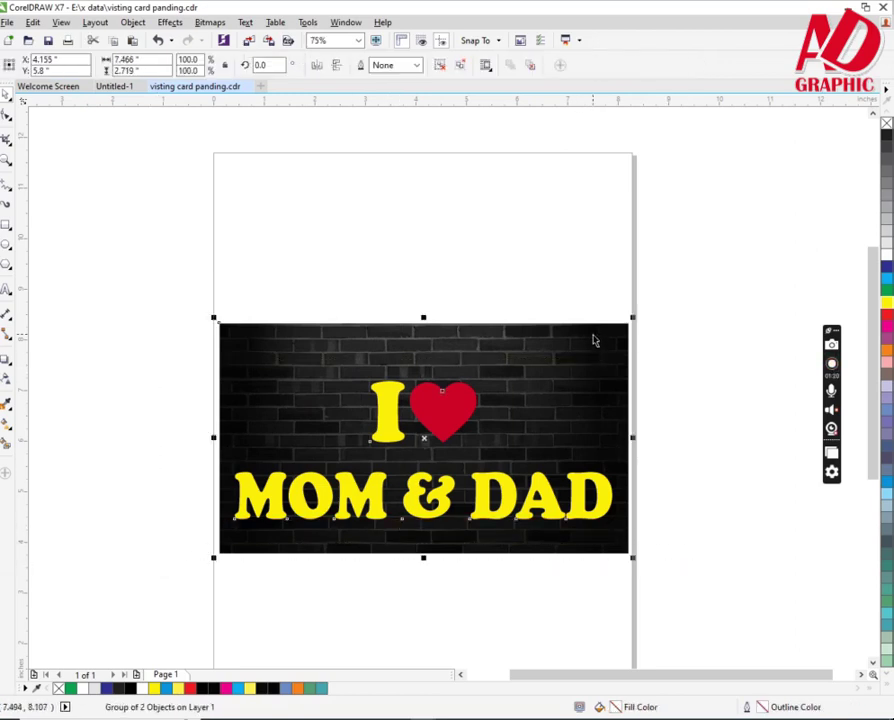
pyautogui.click(653, 366)
# Fill the whole lettering group, heart included, with a uniform CMYK color of C 2, M 0, Y 80, K 0
pyautogui.moveTo(642, 346); pyautogui.dragTo(160, 547)
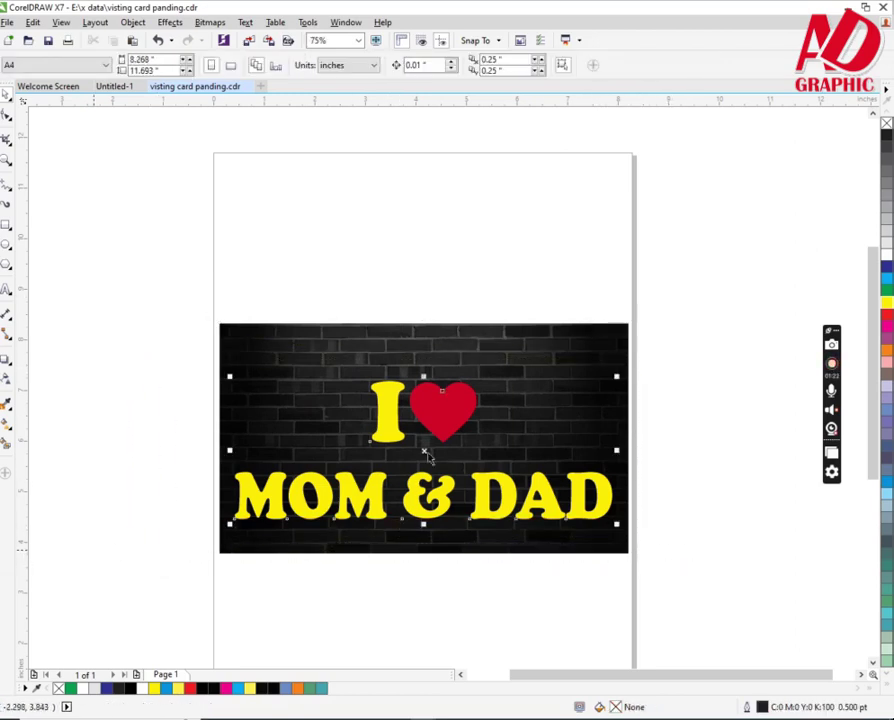
pyautogui.click(885, 301)
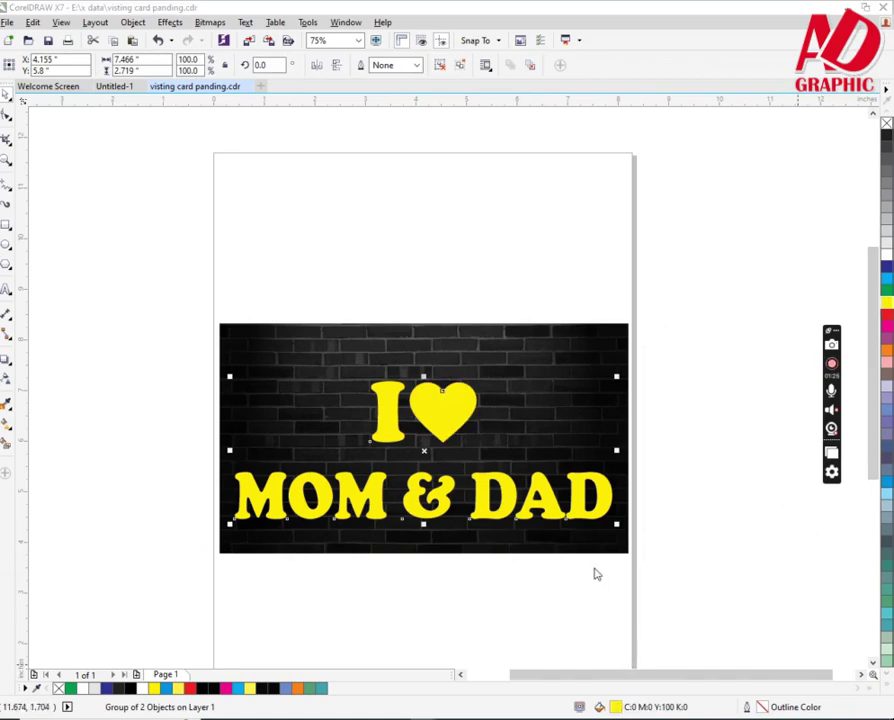
pyautogui.hotkey('shift', 'F11')
pyautogui.doubleClick(517, 225)
pyautogui.write('2')
pyautogui.press('Tab')
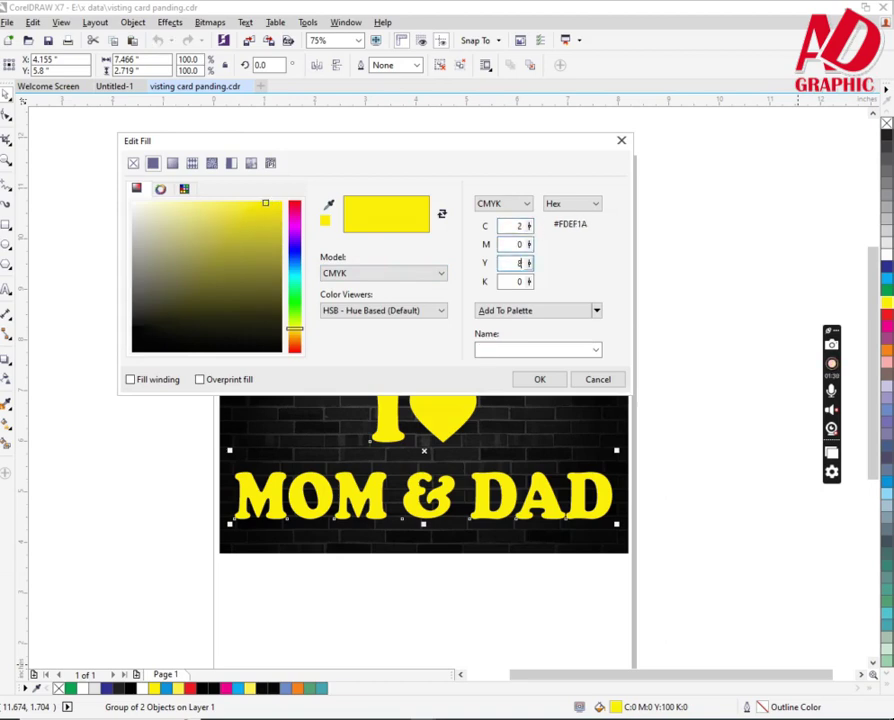
pyautogui.click(539, 383)
# Duplicate the lettering group onto the blank page area above the wall and reselect the group on the wall
pyautogui.moveTo(690, 344); pyautogui.dragTo(163, 573)
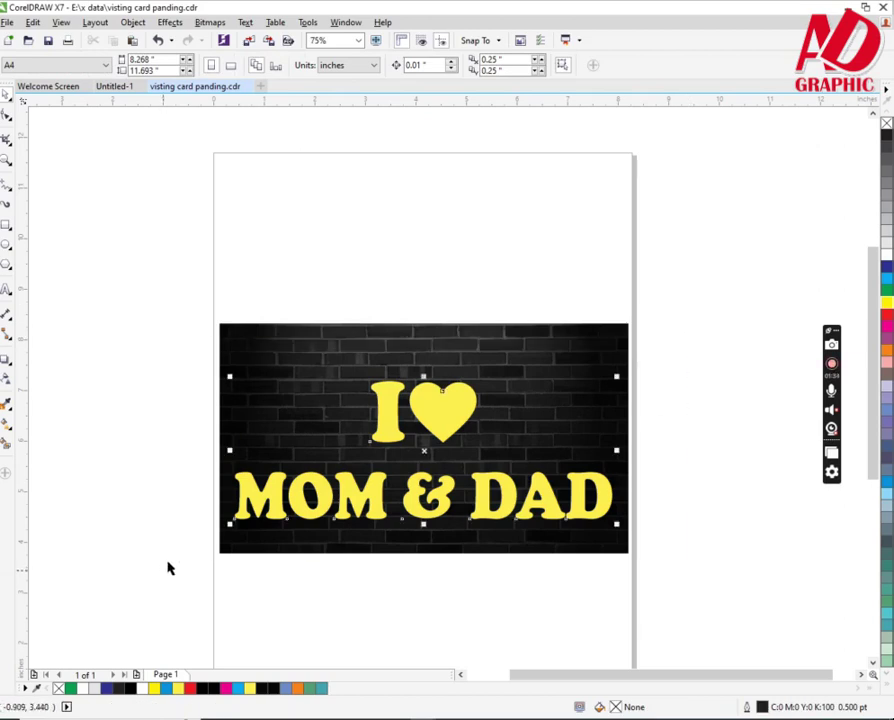
pyautogui.moveTo(424, 408); pyautogui.dragTo(451, 190)
pyautogui.moveTo(684, 356); pyautogui.dragTo(128, 591)
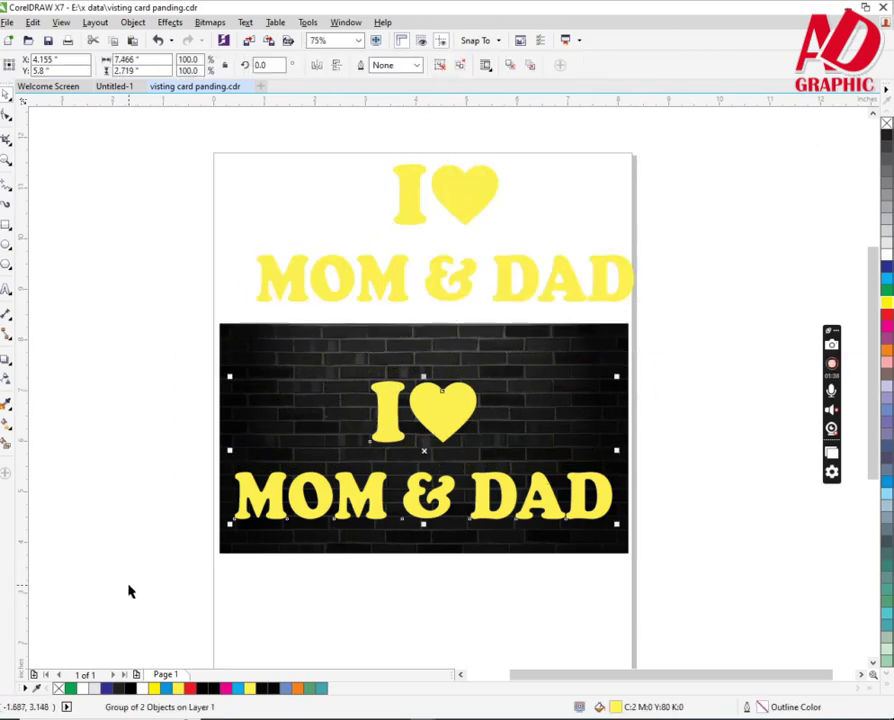
# Give the lettering group on the wall an 8 pt outline with rounded corners, placed behind the fill and scaling with the object
pyautogui.press('F12')
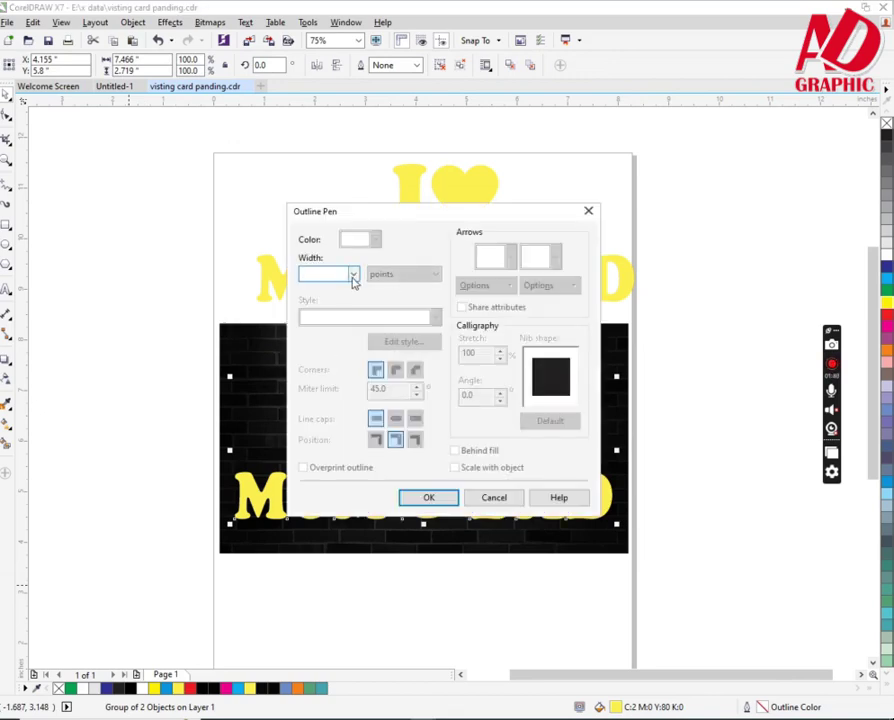
pyautogui.click(353, 280)
pyautogui.click(356, 383)
pyautogui.click(455, 467)
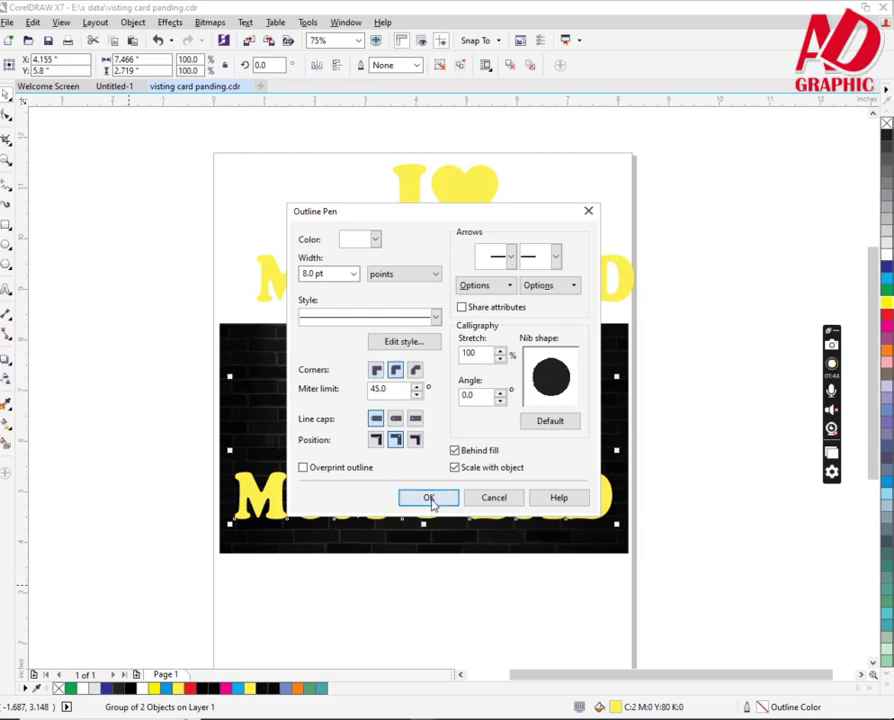
pyautogui.click(433, 502)
pyautogui.click(465, 606)
# Color the outline of the wall lettering group C 2, M 0, Y 80, K 0
pyautogui.moveTo(716, 354); pyautogui.dragTo(226, 550)
pyautogui.rightClick(887, 306)
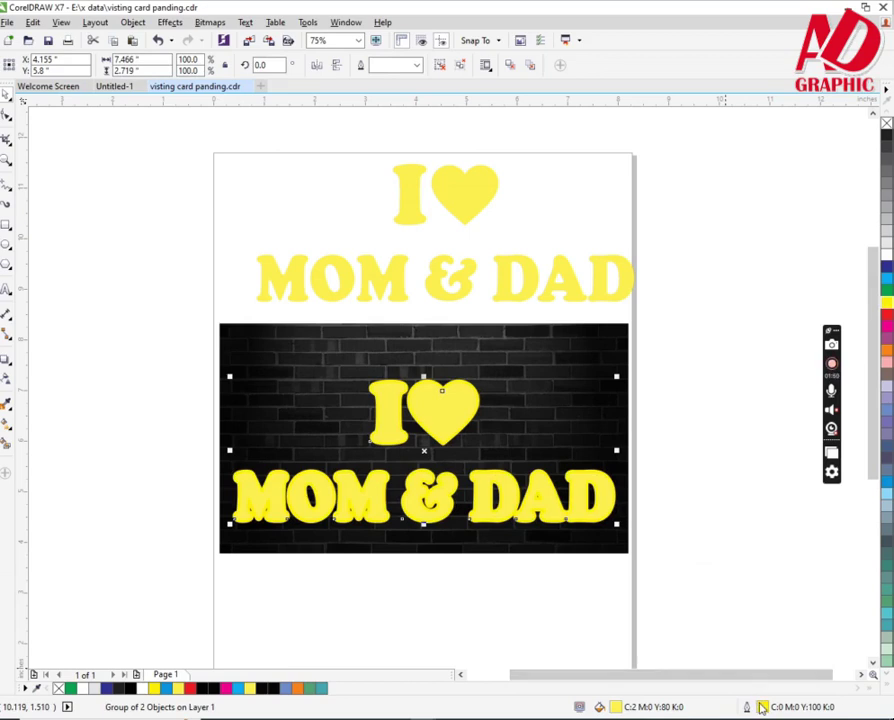
pyautogui.press('F12')
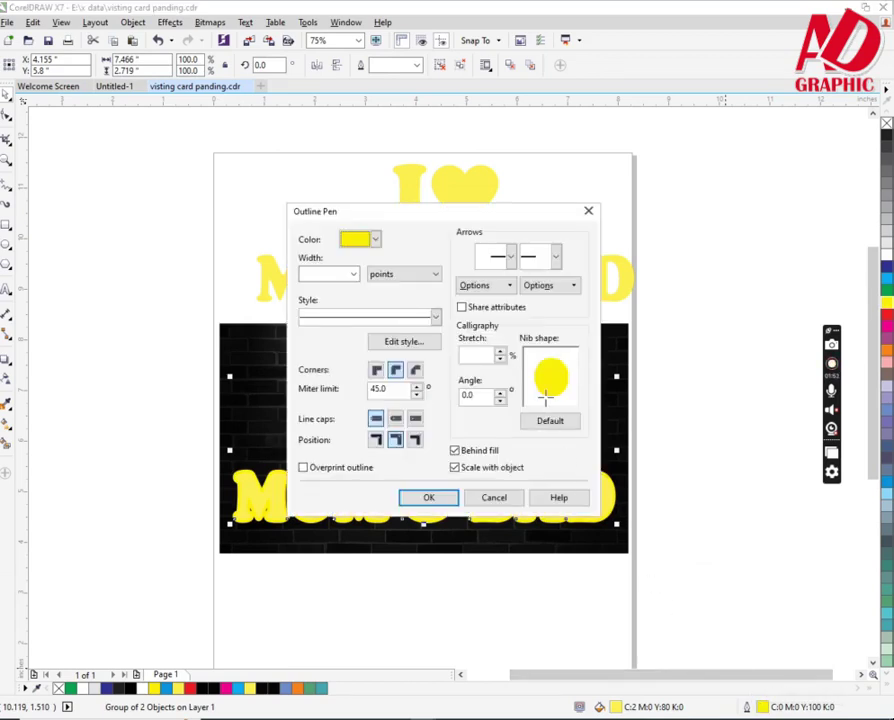
pyautogui.click(375, 239)
pyautogui.click(383, 346)
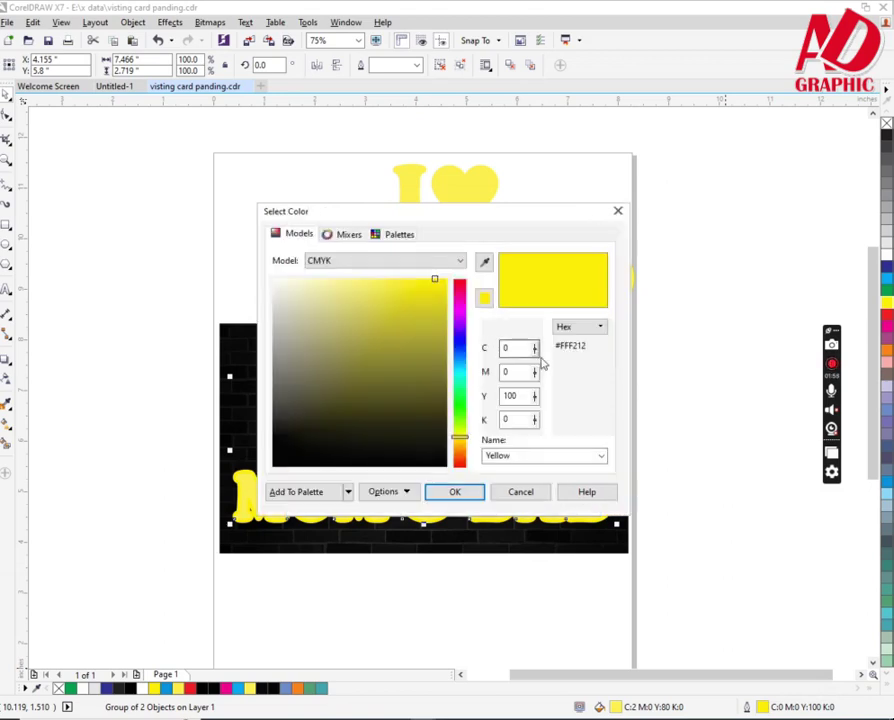
pyautogui.write('2')
pyautogui.press('Tab')
pyautogui.press('Tab')
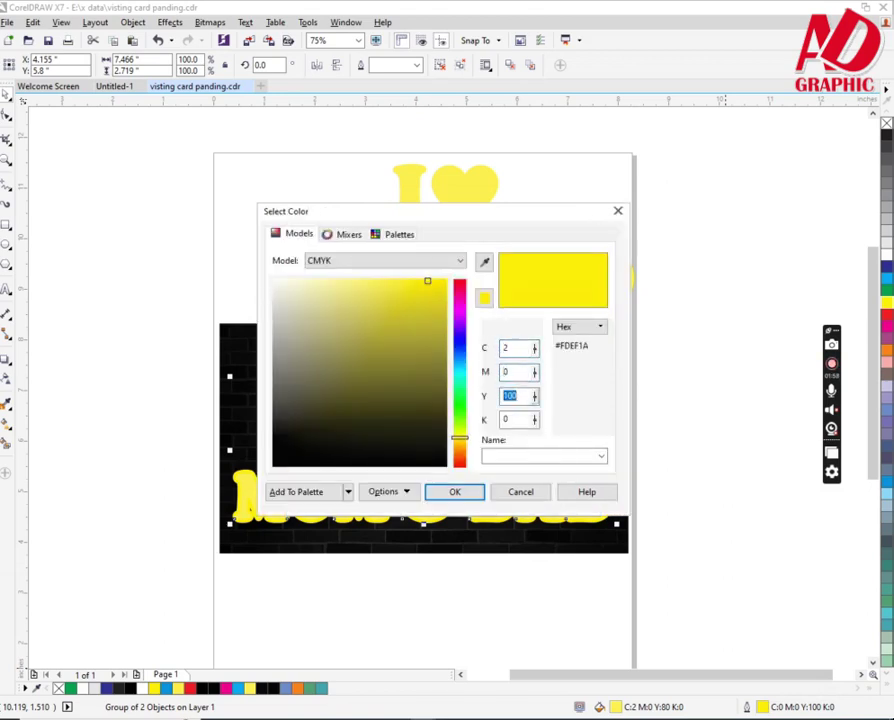
pyautogui.write('80')
pyautogui.click(455, 492)
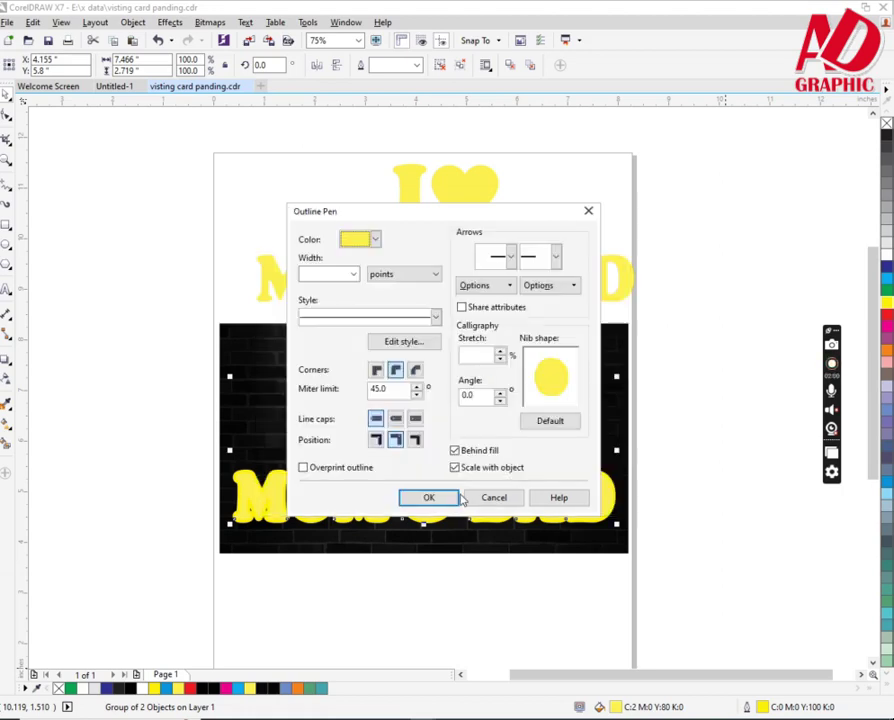
pyautogui.click(438, 500)
# Convert the outlined lettering on the wall to a 300 dpi CMYK bitmap with anti-aliasing and a transparent background
pyautogui.click(699, 366)
pyautogui.moveTo(699, 366); pyautogui.dragTo(147, 570)
pyautogui.click(209, 22)
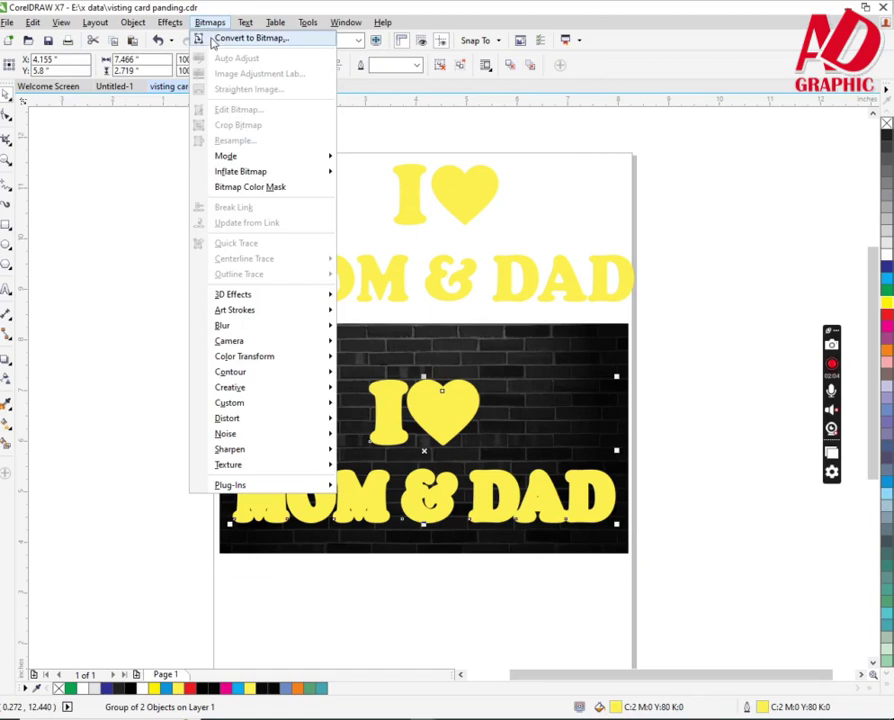
pyautogui.click(224, 40)
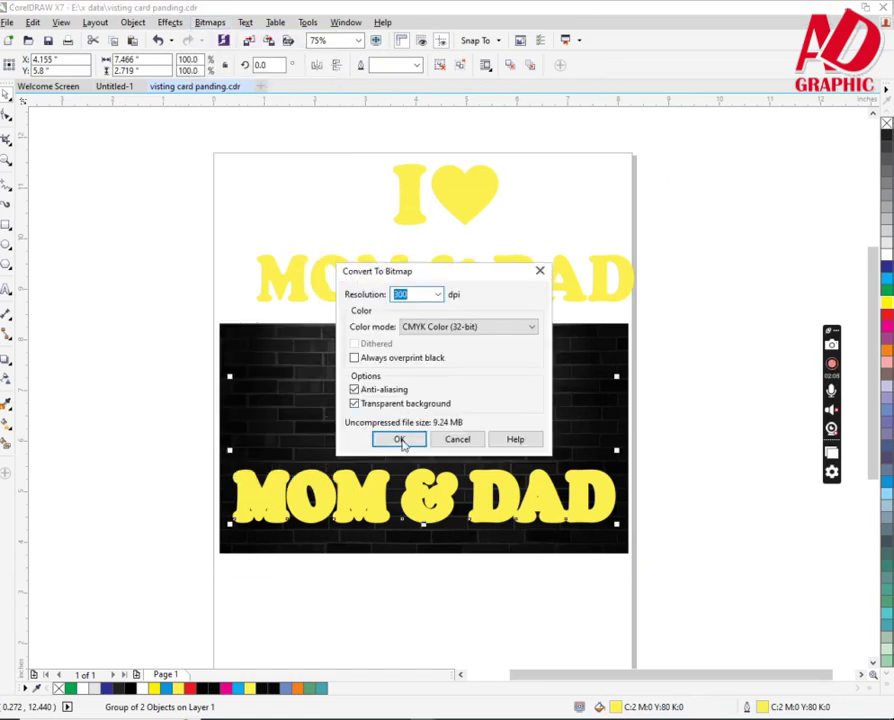
pyautogui.click(401, 441)
# Apply a Gaussian Blur with a 30-pixel radius to the lettering bitmap
pyautogui.click(209, 22)
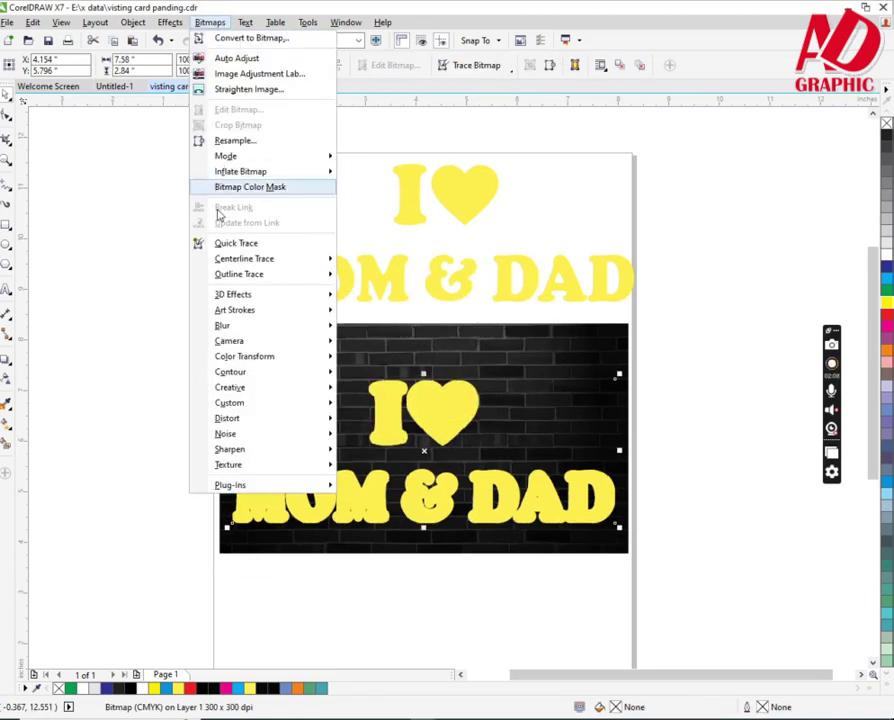
pyautogui.moveTo(229, 330)
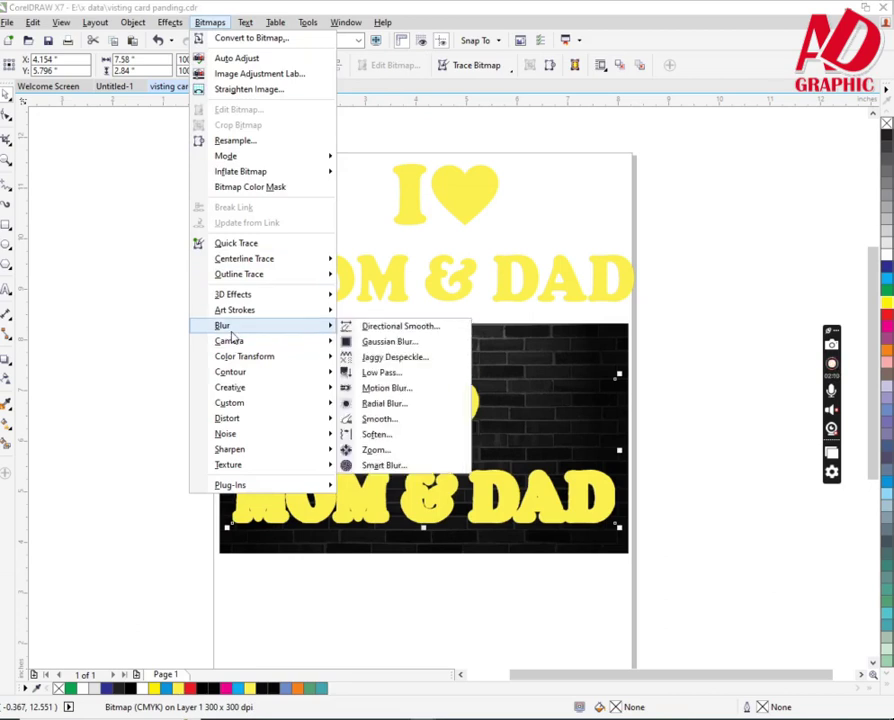
pyautogui.click(372, 341)
pyautogui.moveTo(477, 317); pyautogui.dragTo(508, 596)
pyautogui.moveTo(409, 633); pyautogui.dragTo(398, 637)
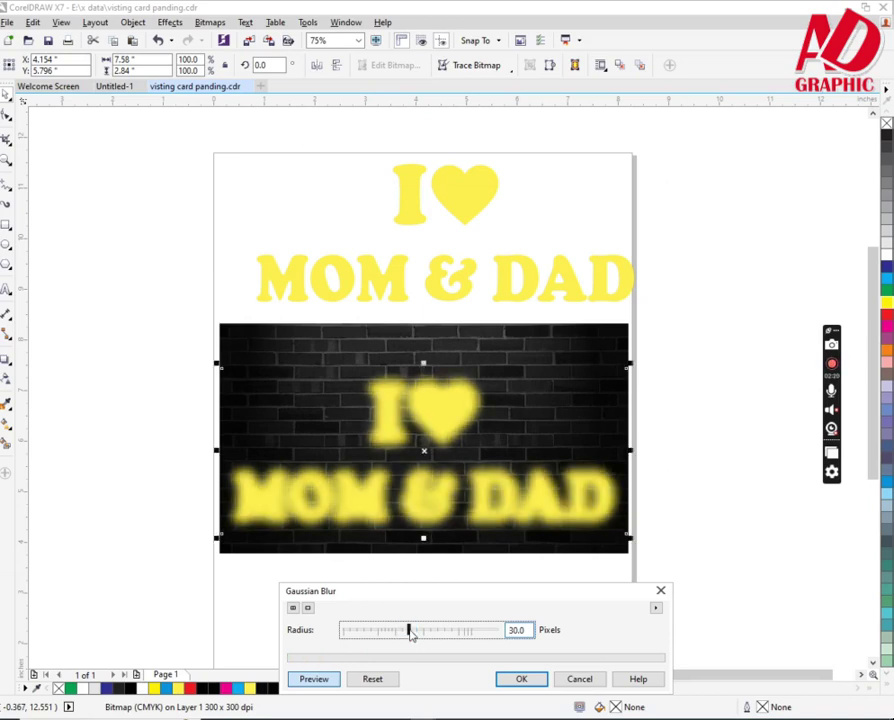
pyautogui.click(519, 679)
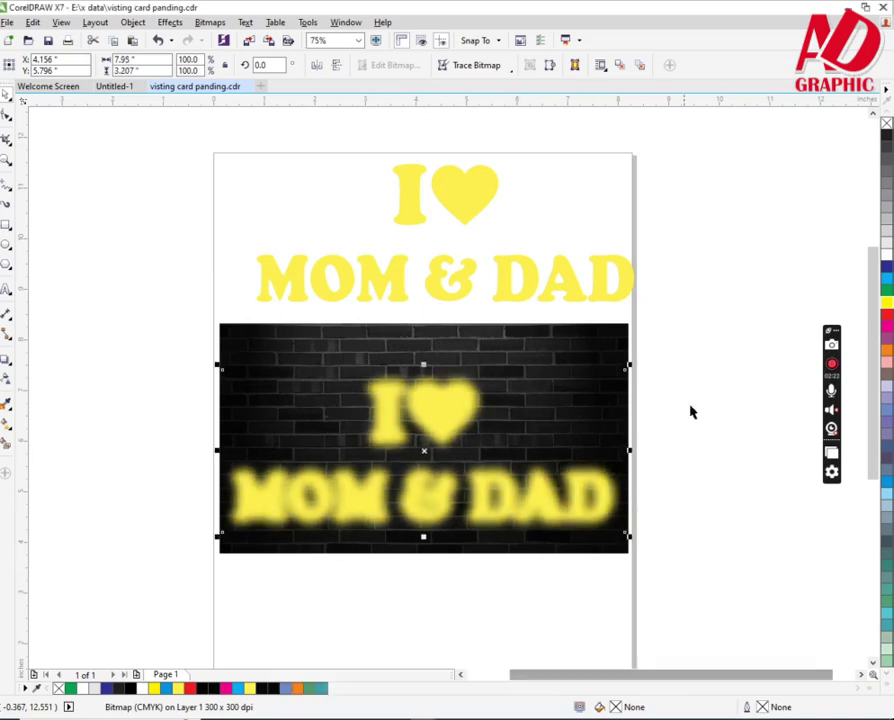
# Move the sharp lettering copy from above the wall directly over the blurred lettering
pyautogui.click(722, 157)
pyautogui.moveTo(722, 157); pyautogui.dragTo(146, 336)
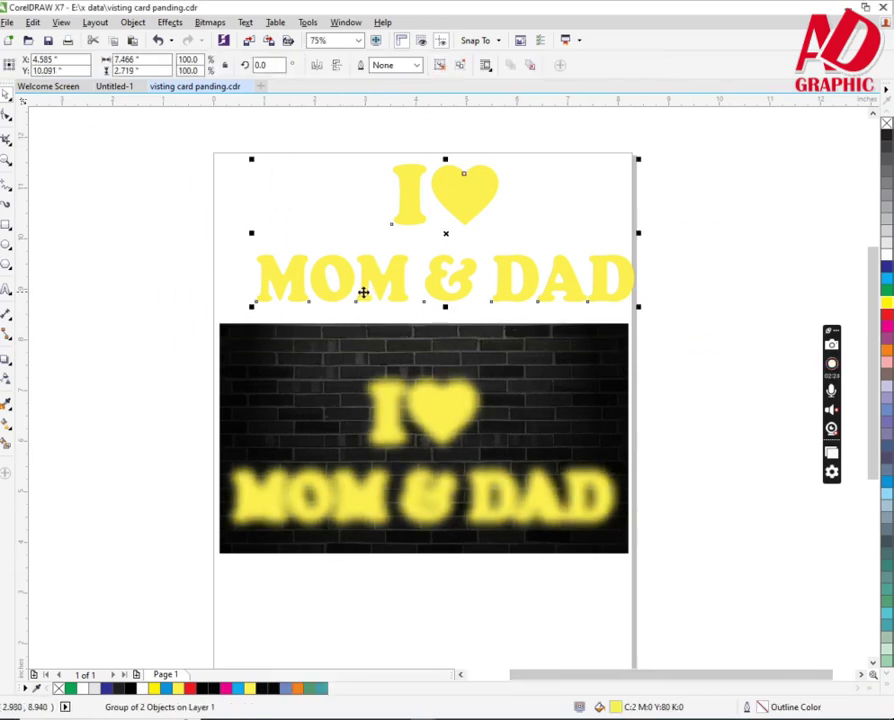
pyautogui.moveTo(348, 291); pyautogui.dragTo(327, 508)
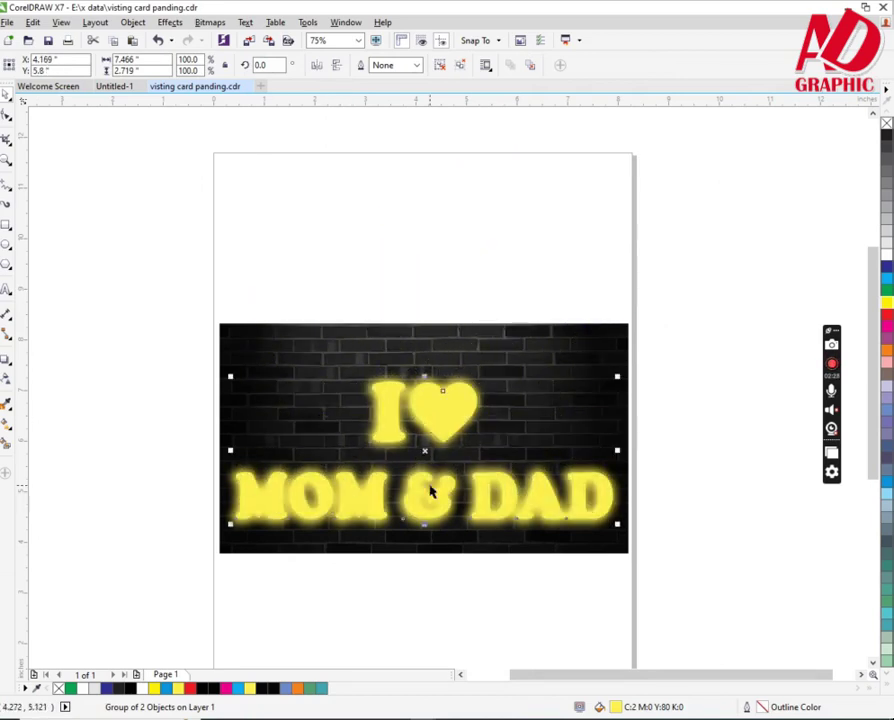
# Fill the sharp lettering with white and group it with the blurred glow behind it
pyautogui.click(887, 255)
pyautogui.moveTo(690, 350); pyautogui.dragTo(160, 569)
pyautogui.hotkey('ctrl', 'g')
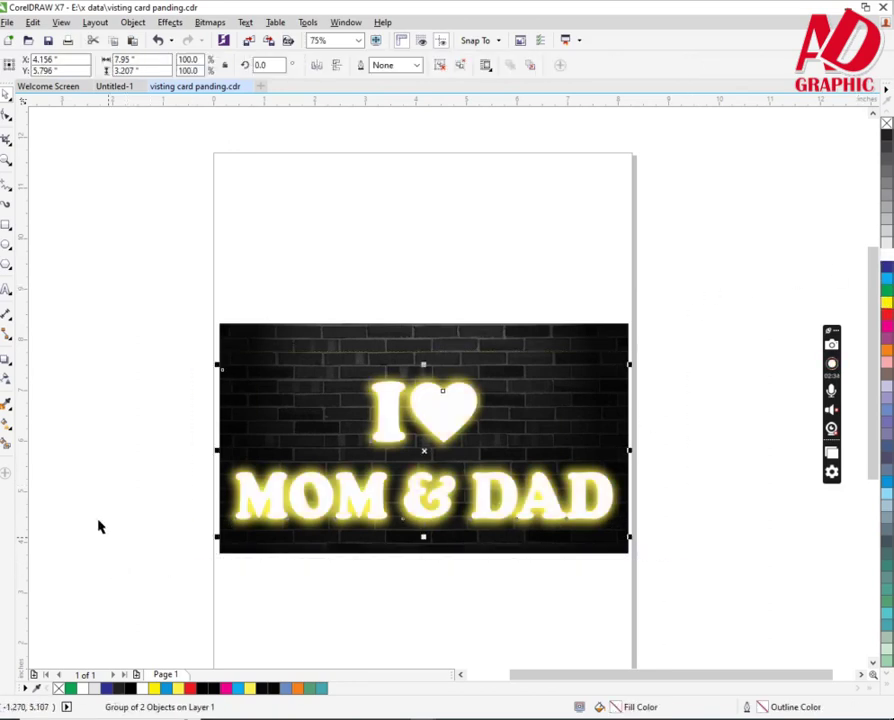
# Draw a rectangle about 8.09 by 4.55 inches covering the whole brick wall and fill it with yellow
pyautogui.click(6, 362)
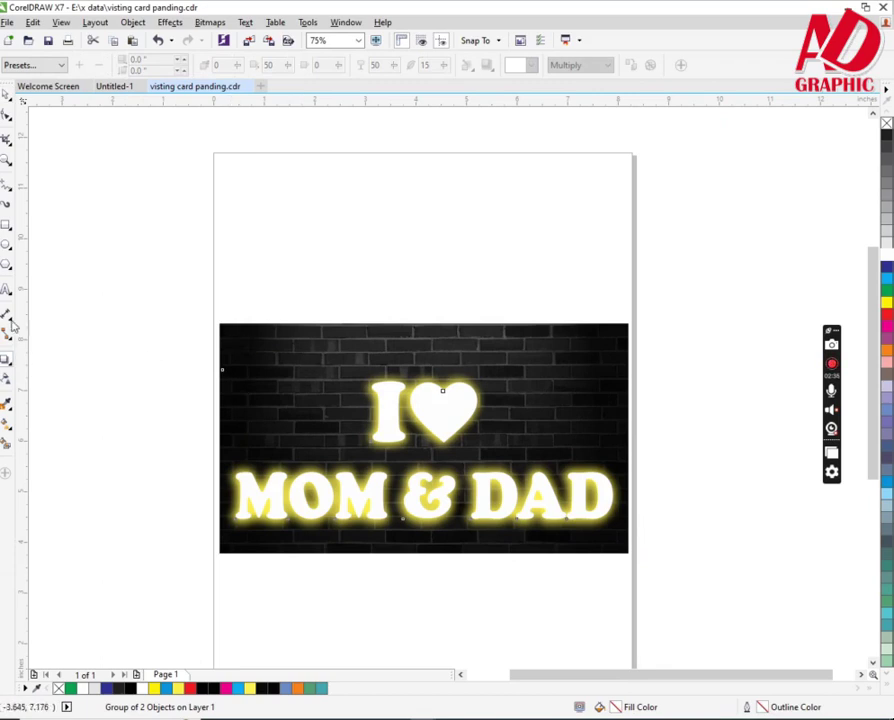
pyautogui.click(6, 228)
pyautogui.moveTo(221, 324); pyautogui.dragTo(632, 557)
pyautogui.click(886, 304)
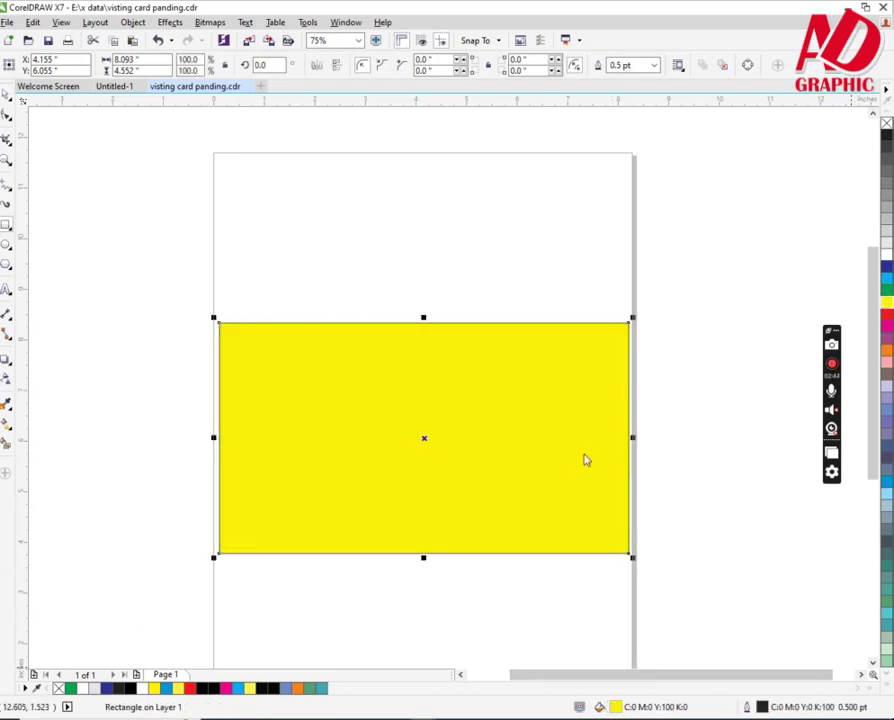
# Set the rectangle's uniform fill to CMYK C 2, M 0, Y 80, K 0
pyautogui.hotkey('shift', 'F11')
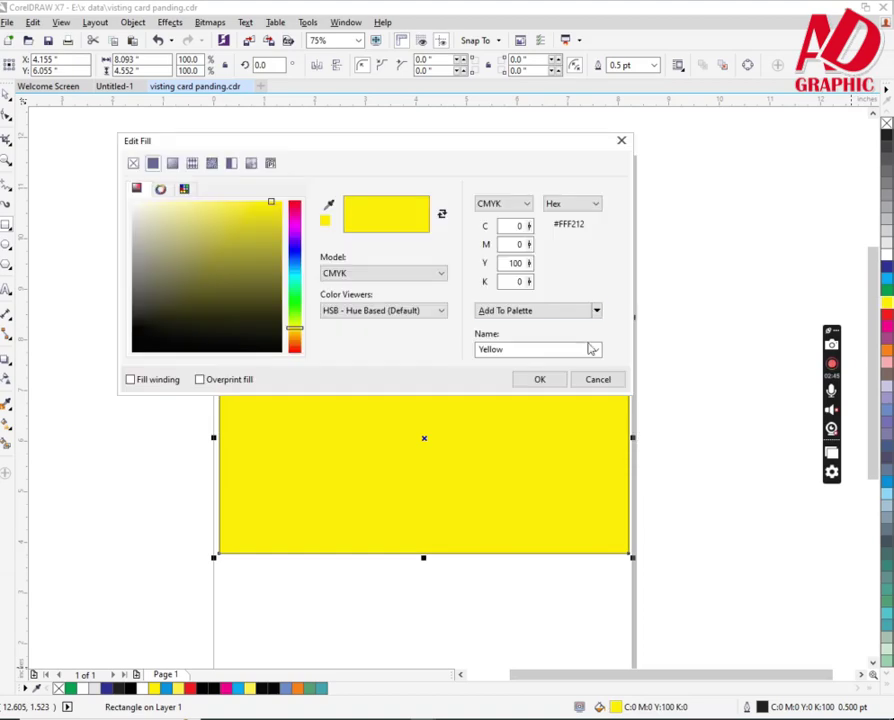
pyautogui.doubleClick(518, 227)
pyautogui.write('2')
pyautogui.press('Tab')
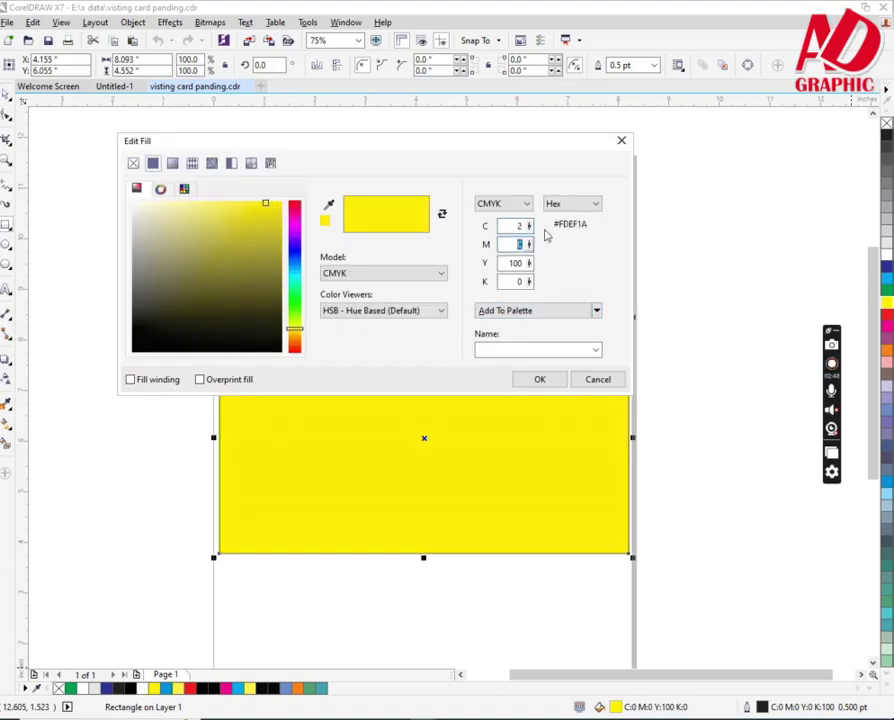
pyautogui.click(547, 379)
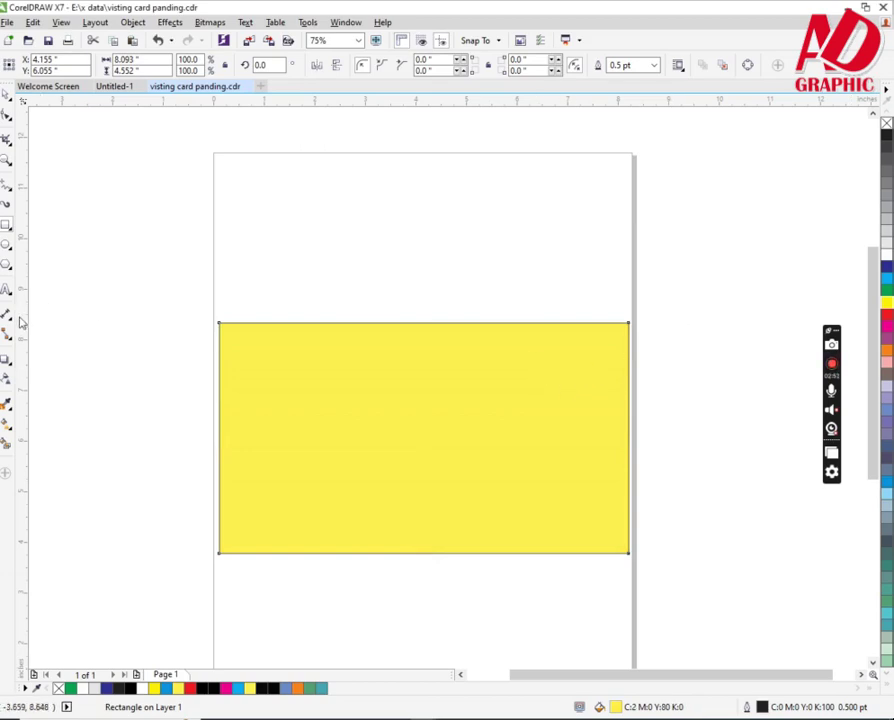
# Apply an elliptical fountain transparency to the yellow rectangle and reshape its ellipse to span about the wall's width
pyautogui.click(6, 383)
pyautogui.moveTo(218, 324); pyautogui.dragTo(626, 551)
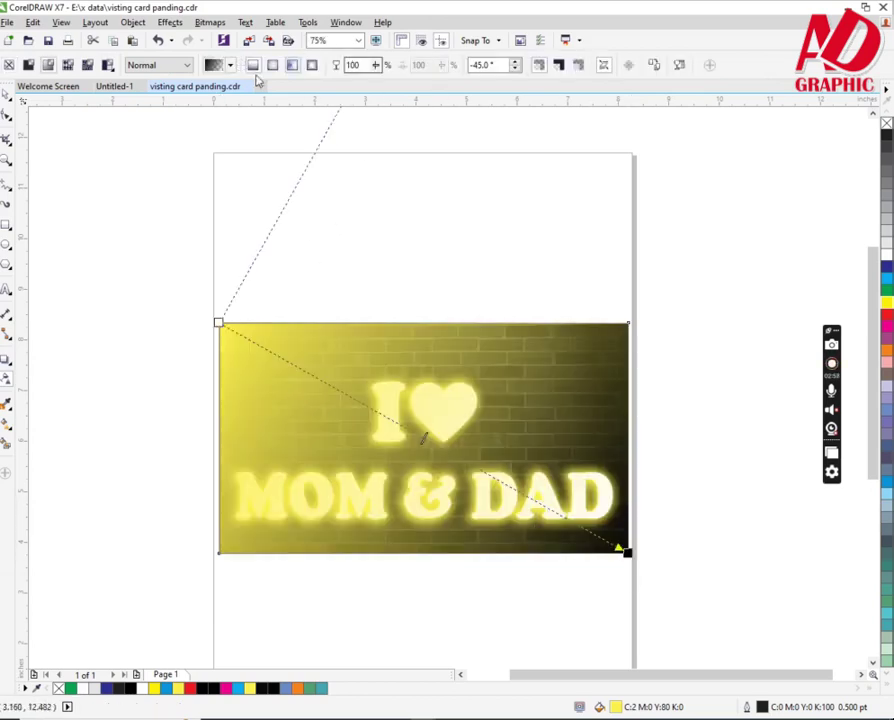
pyautogui.click(272, 65)
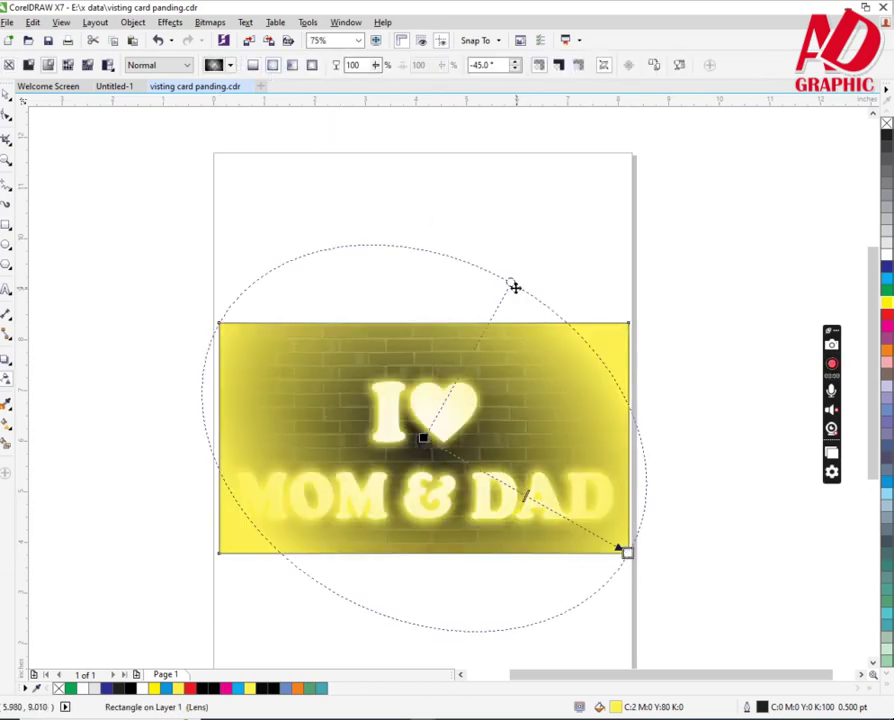
pyautogui.moveTo(537, 278); pyautogui.dragTo(572, 247)
pyautogui.moveTo(622, 549); pyautogui.dragTo(345, 594)
pyautogui.moveTo(570, 541); pyautogui.dragTo(612, 495)
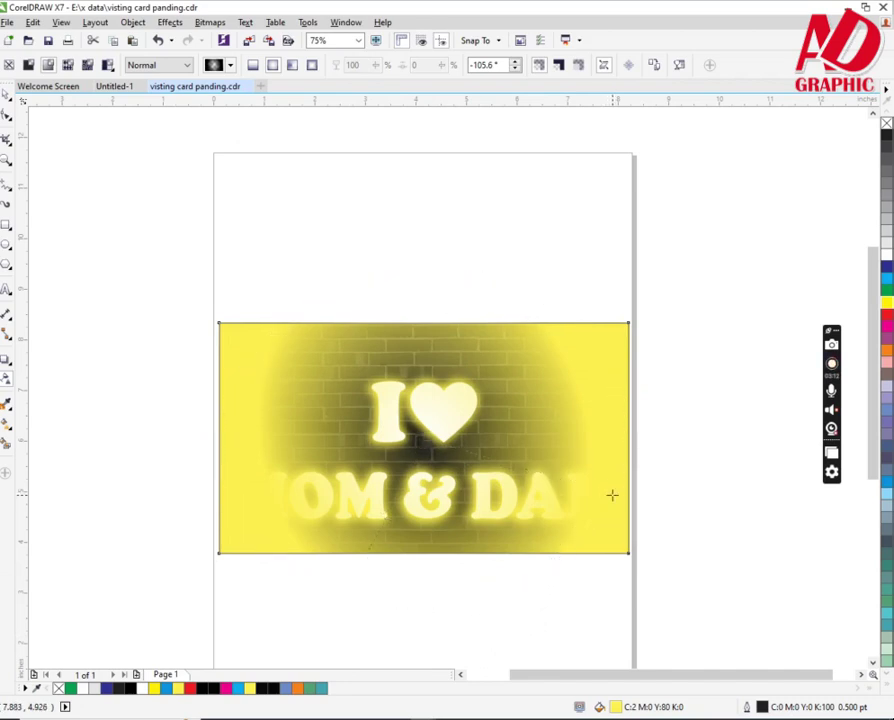
# Set the rectangle's transparency merge mode to Overlay, shrink the transparency ellipse toward the center, and deselect the rectangle
pyautogui.click(153, 67)
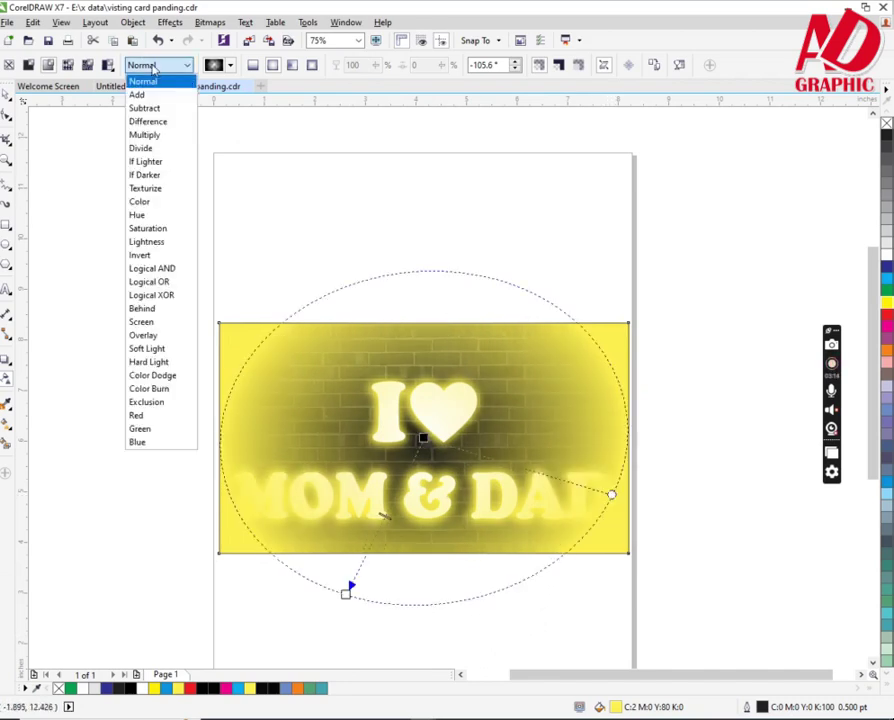
pyautogui.click(150, 336)
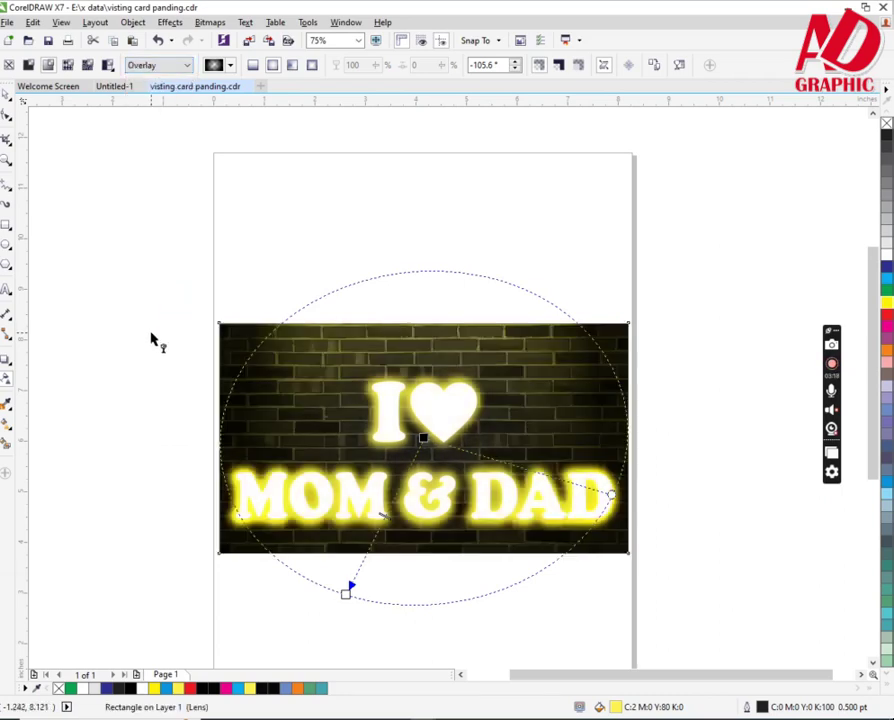
pyautogui.moveTo(607, 498); pyautogui.dragTo(577, 493)
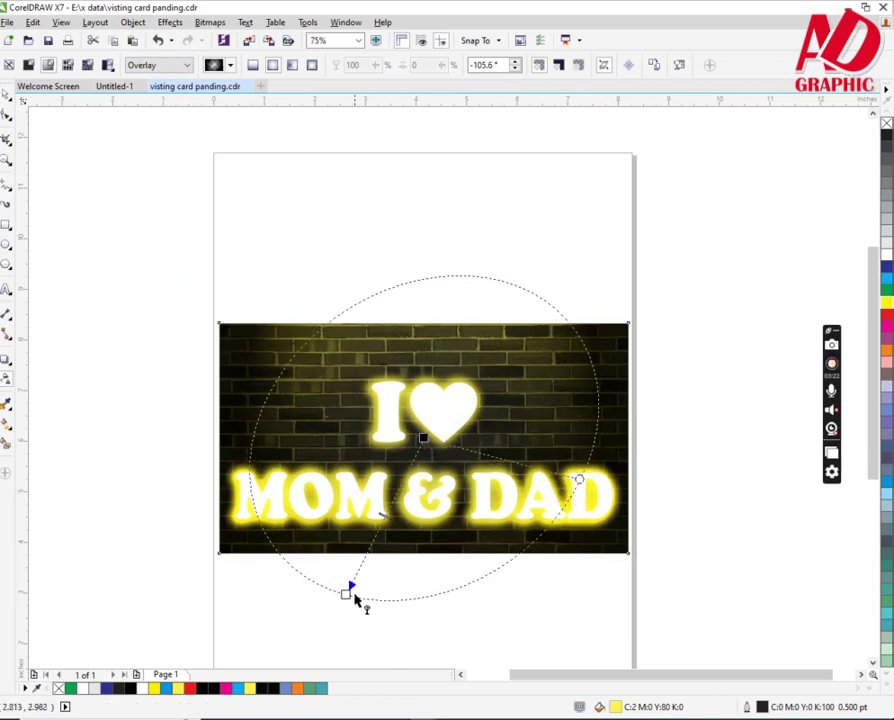
pyautogui.moveTo(348, 590); pyautogui.dragTo(380, 518)
pyautogui.press('space')
pyautogui.click(420, 586)
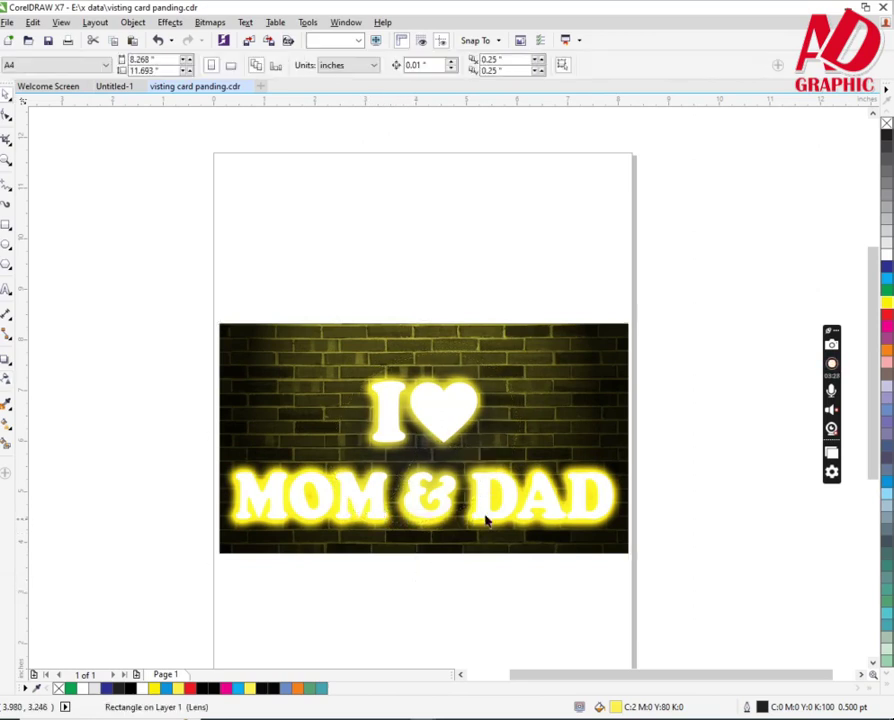
# Move the yellow overlay rectangle up about 2.7 inches and fill the lettering group on the wall with black
pyautogui.moveTo(516, 438); pyautogui.dragTo(512, 294)
pyautogui.click(450, 432)
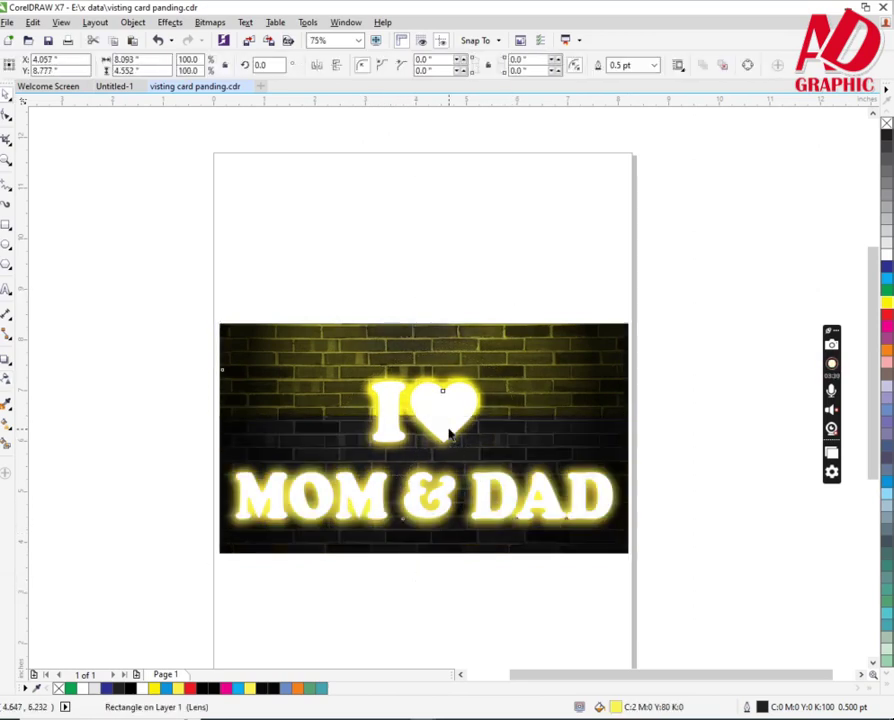
pyautogui.click(887, 137)
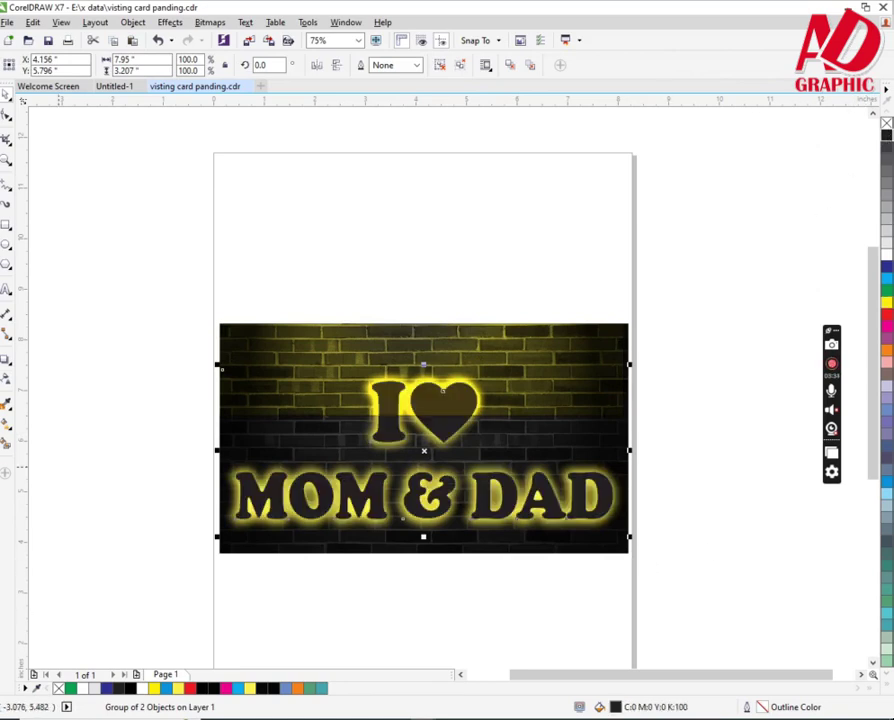
# Sample the near-black color from the wall's lower-right corner and apply it to MOM & DAD, the heart and the I
pyautogui.click(6, 404)
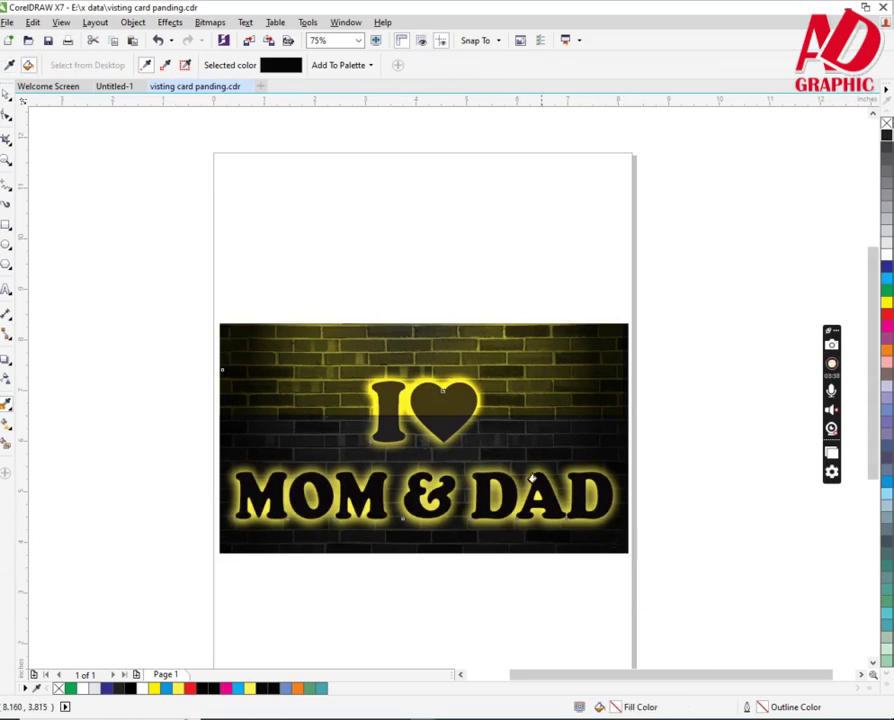
pyautogui.click(439, 424)
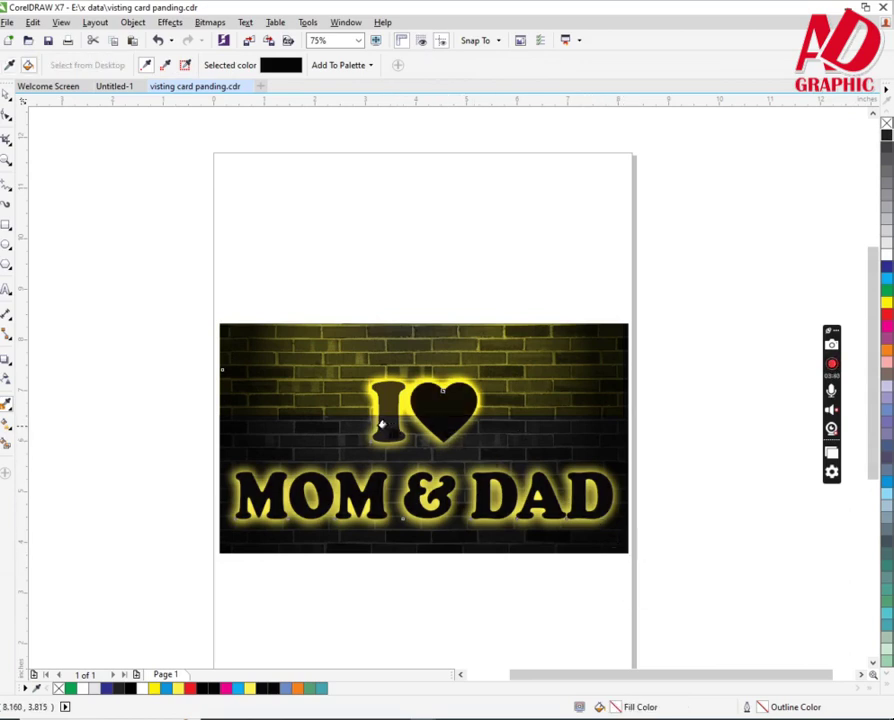
pyautogui.click(394, 425)
pyautogui.press('space')
pyautogui.click(420, 575)
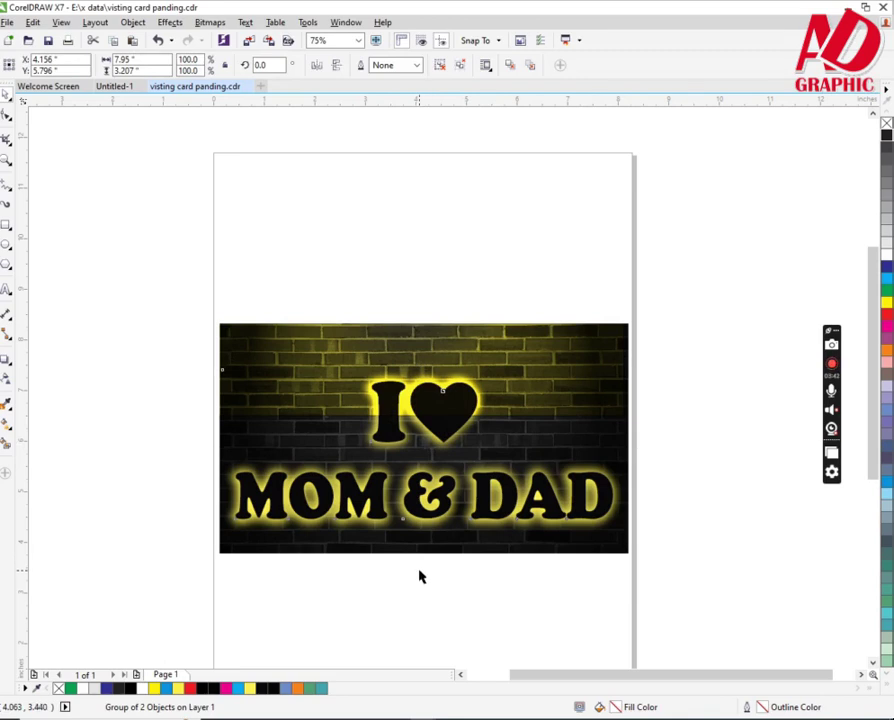
# Try a red fill, C 0, M 100, Y 100, K 0, on the lettering group and undo it
pyautogui.click(445, 436)
pyautogui.click(887, 317)
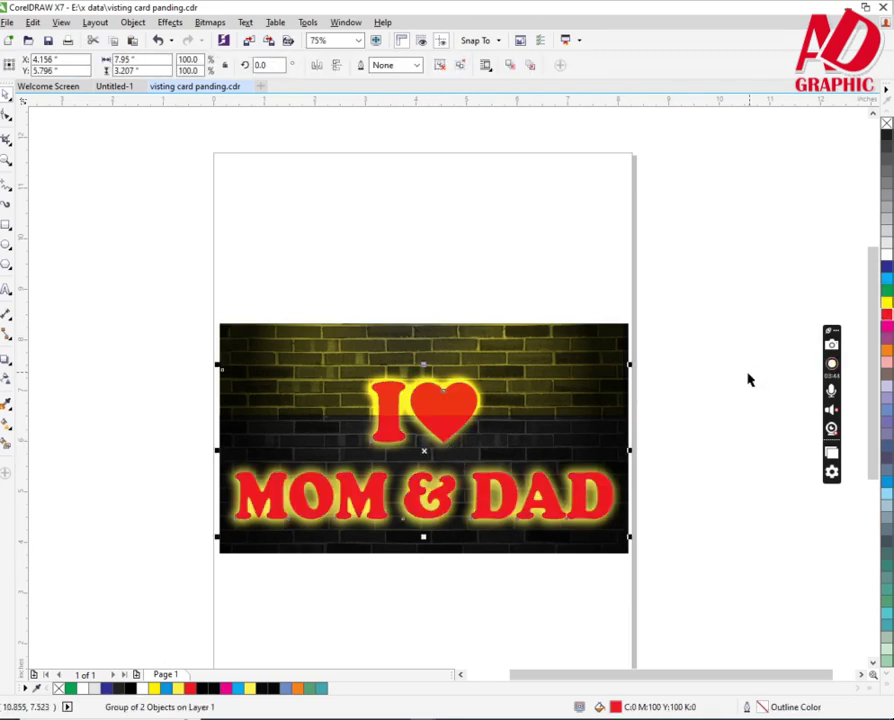
pyautogui.hotkey('ctrl', 'z')
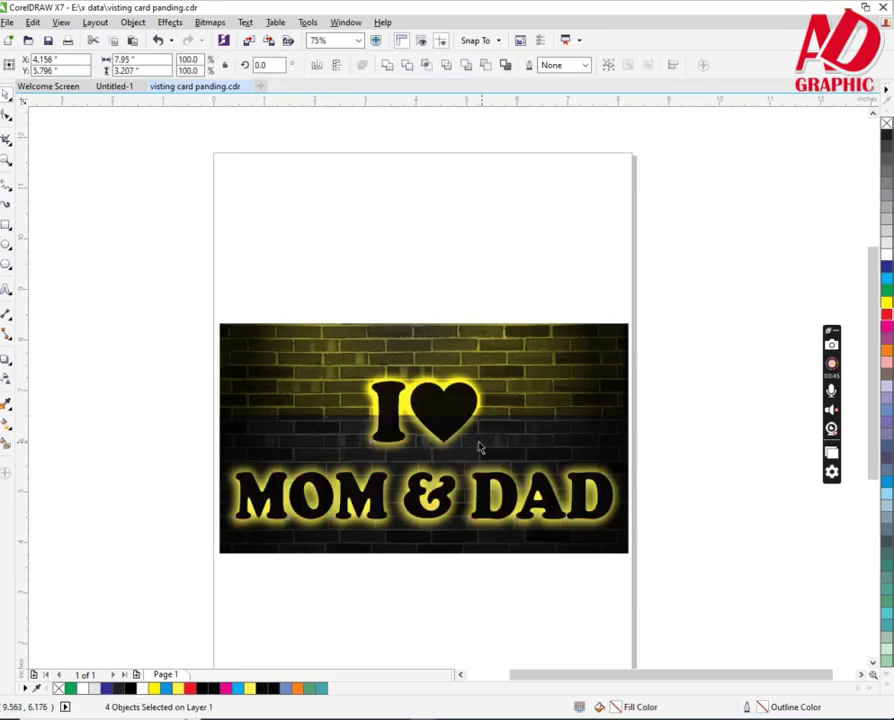
# Move the yellow overlay rectangle down so that it covers the whole brick wall picture
pyautogui.press('Escape')
pyautogui.moveTo(505, 415); pyautogui.dragTo(547, 440)
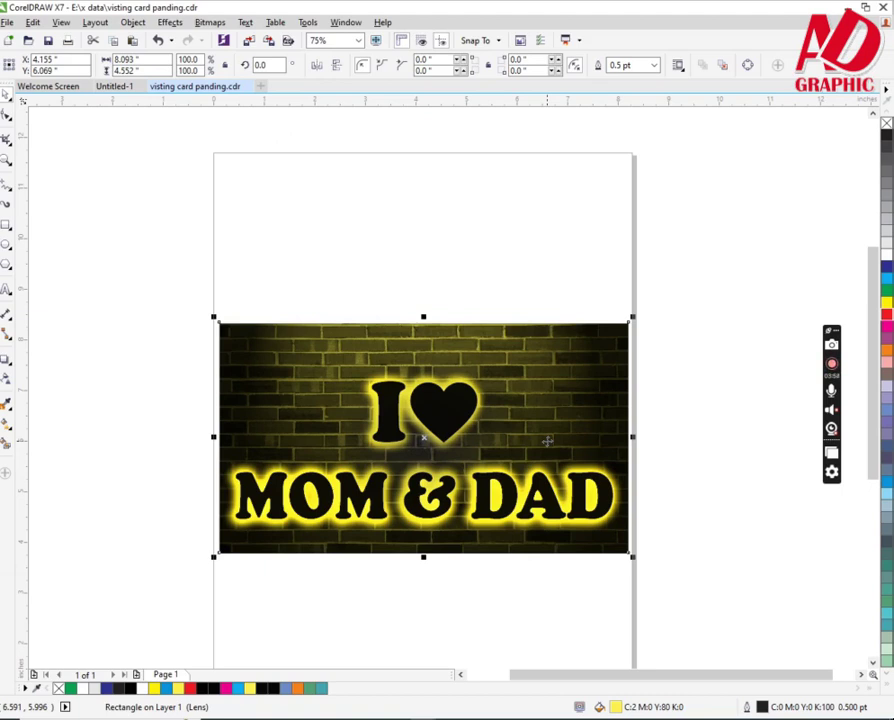
pyautogui.moveTo(598, 383); pyautogui.dragTo(599, 386)
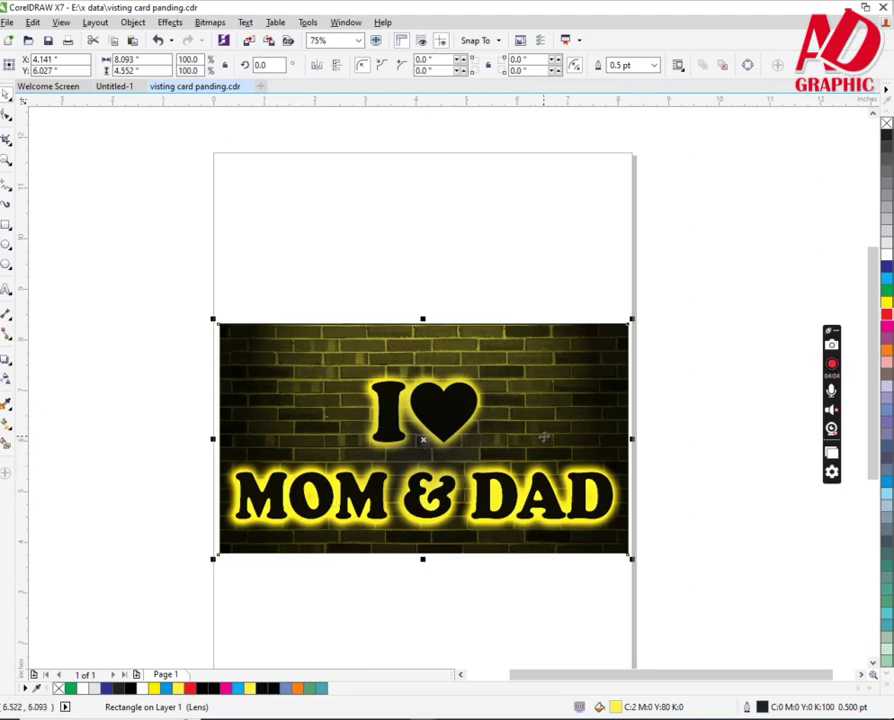
# Try a red fill, C 0, M 100, Y 100, K 0, and a green fill, C 100, M 0, Y 100, K 0, on the overlay rectangle
pyautogui.click(886, 318)
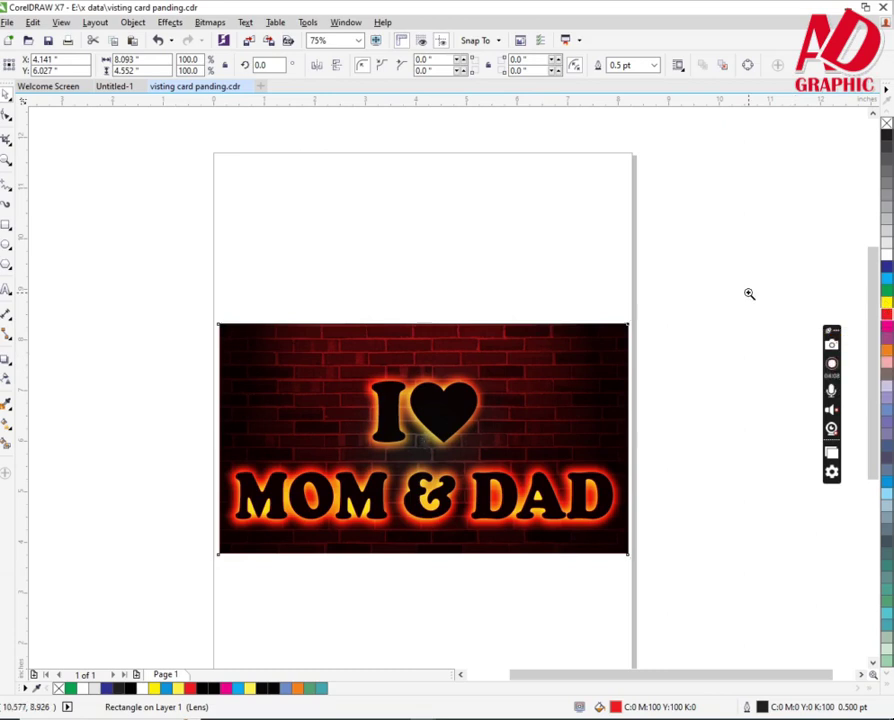
pyautogui.moveTo(220, 324); pyautogui.dragTo(632, 554)
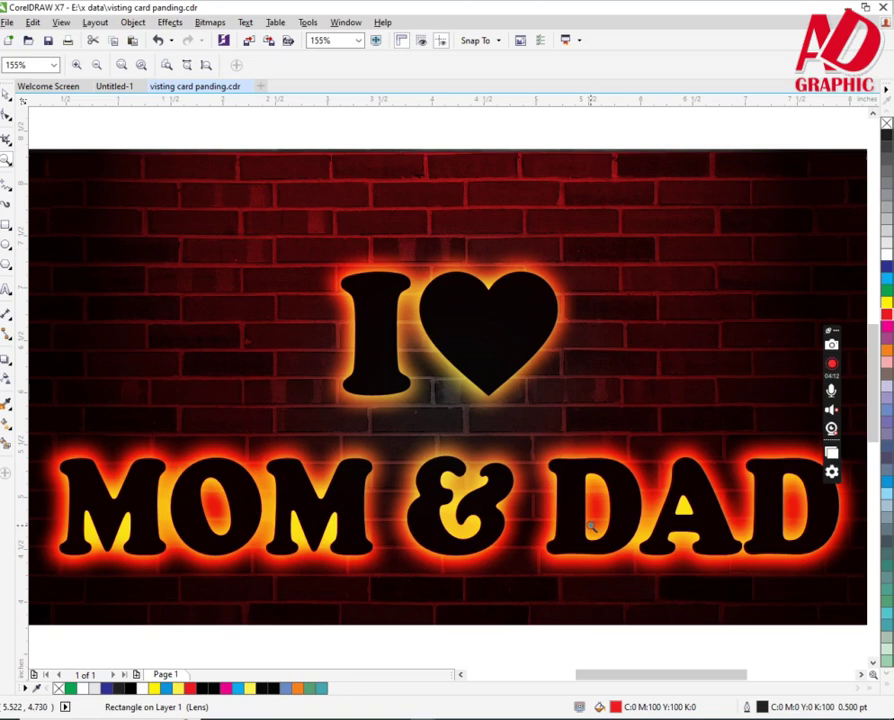
pyautogui.click(7, 94)
pyautogui.click(300, 142)
pyautogui.click(538, 226)
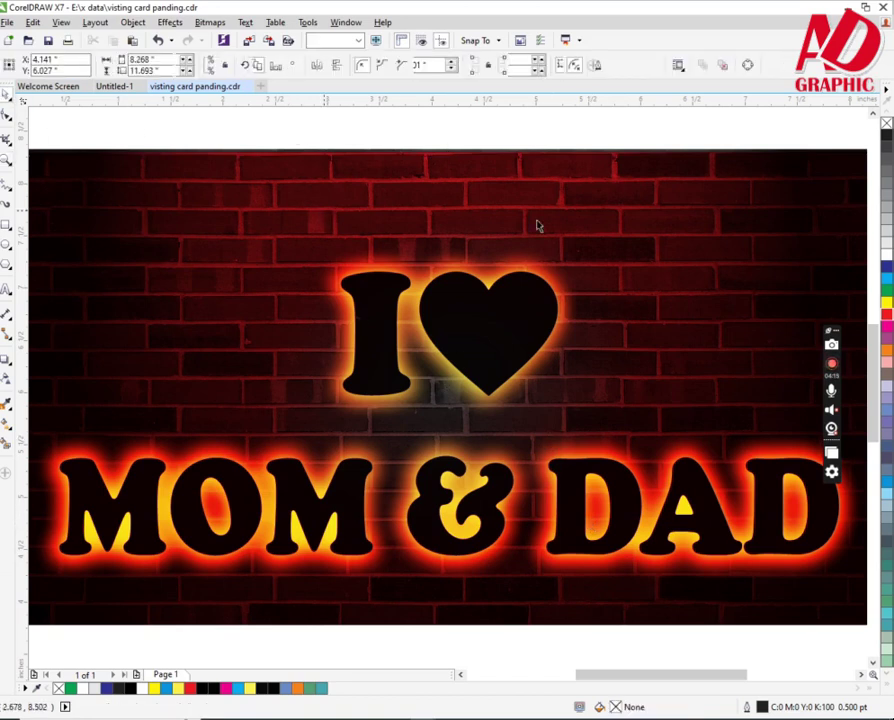
pyautogui.click(887, 296)
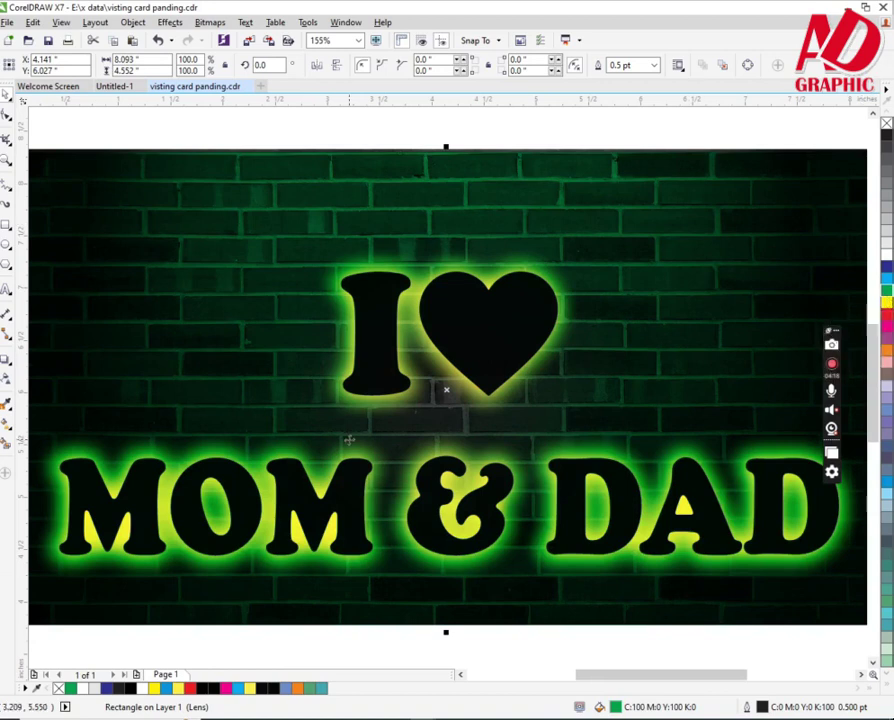
# Try red, magenta, orange and pink fills on the overlay rectangle, ending on red
pyautogui.scroll(-3, 352, 426)
pyautogui.click(468, 267)
pyautogui.click(483, 336)
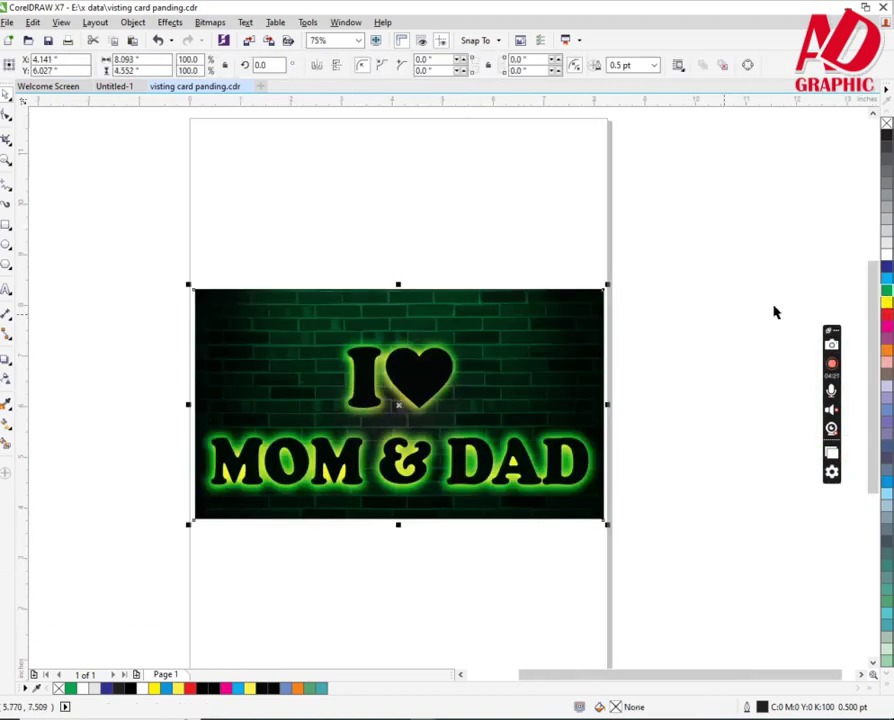
pyautogui.click(886, 317)
pyautogui.click(887, 330)
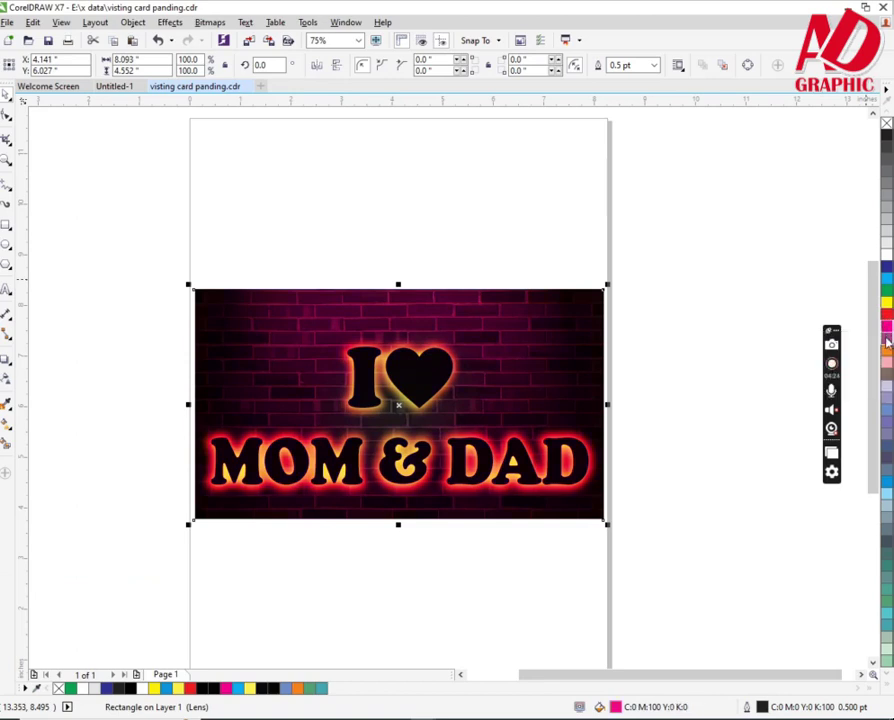
pyautogui.click(887, 352)
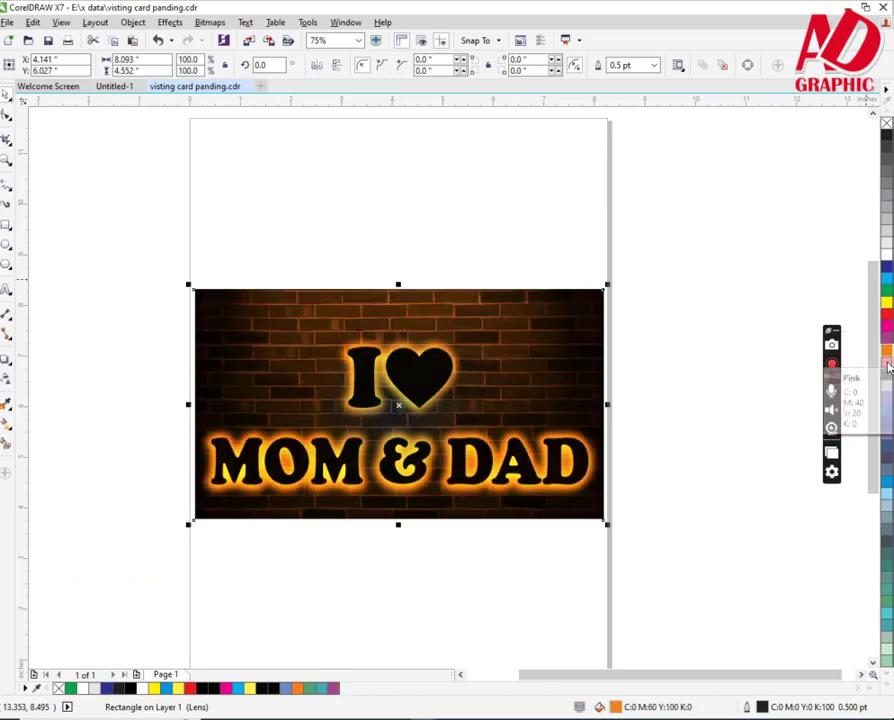
pyautogui.click(887, 368)
pyautogui.click(887, 318)
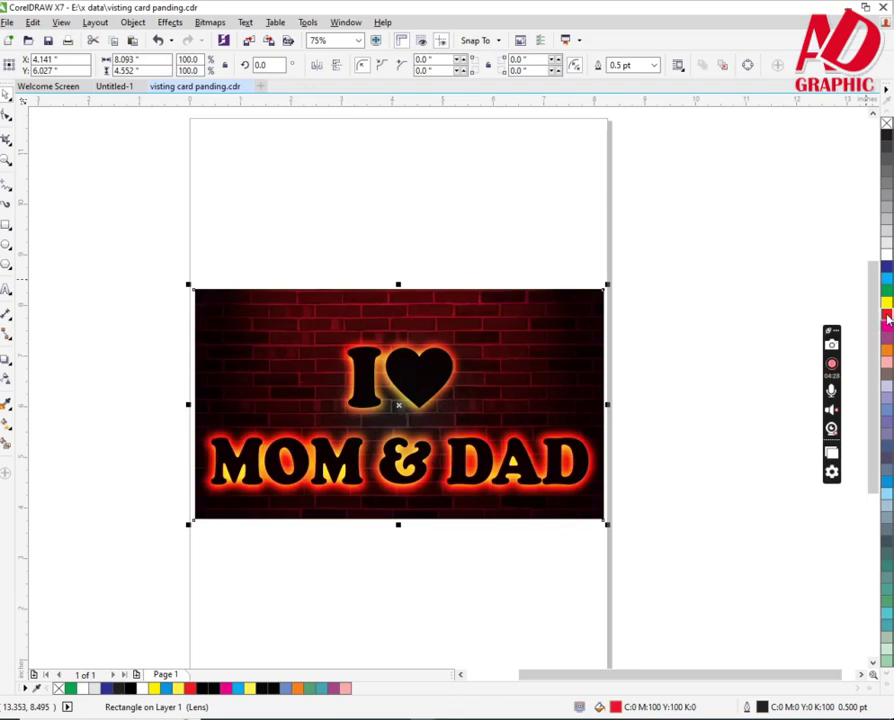
# Try a white fill and a blue fill, C 100, M 100, Y 0, K 0, on the overlay rectangle
pyautogui.click(887, 267)
pyautogui.click(887, 256)
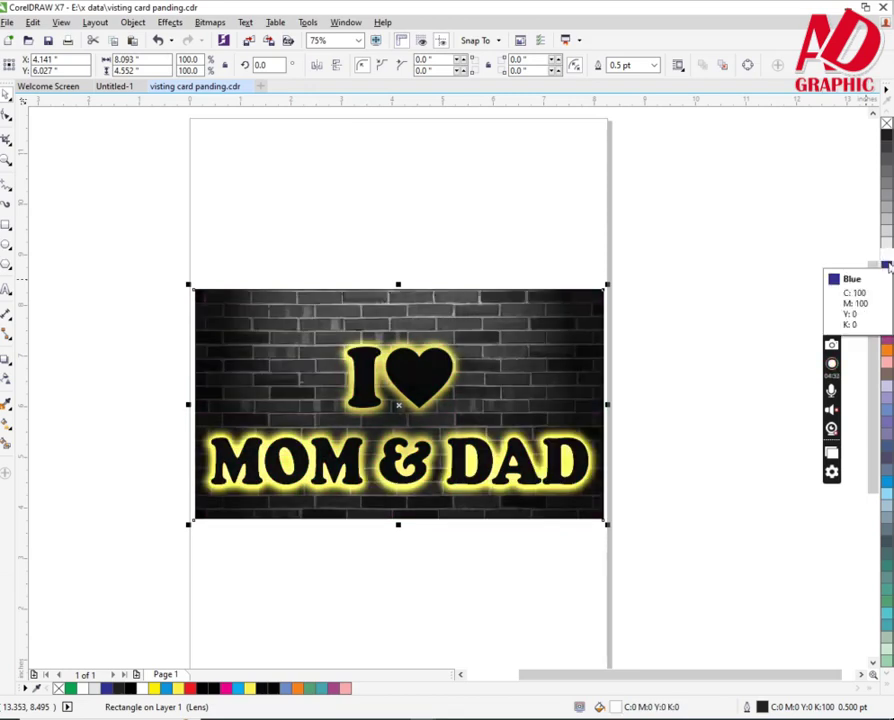
pyautogui.click(887, 265)
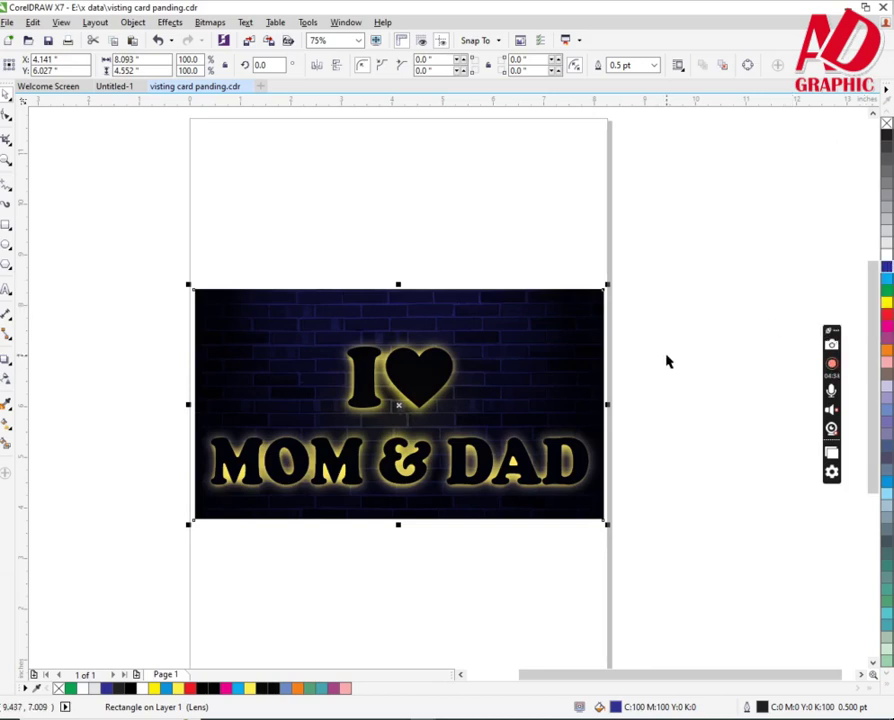
# Fill the overlay rectangle with yellow and move it up about 3 inches, clear of the MOM & DAD line
pyautogui.click(886, 304)
pyautogui.click(665, 344)
pyautogui.click(398, 357)
pyautogui.moveTo(500, 362); pyautogui.dragTo(500, 209)
pyautogui.click(682, 391)
# Fill the heart with red and deselect it
pyautogui.click(416, 383)
pyautogui.click(636, 368)
pyautogui.click(432, 390)
pyautogui.click(886, 314)
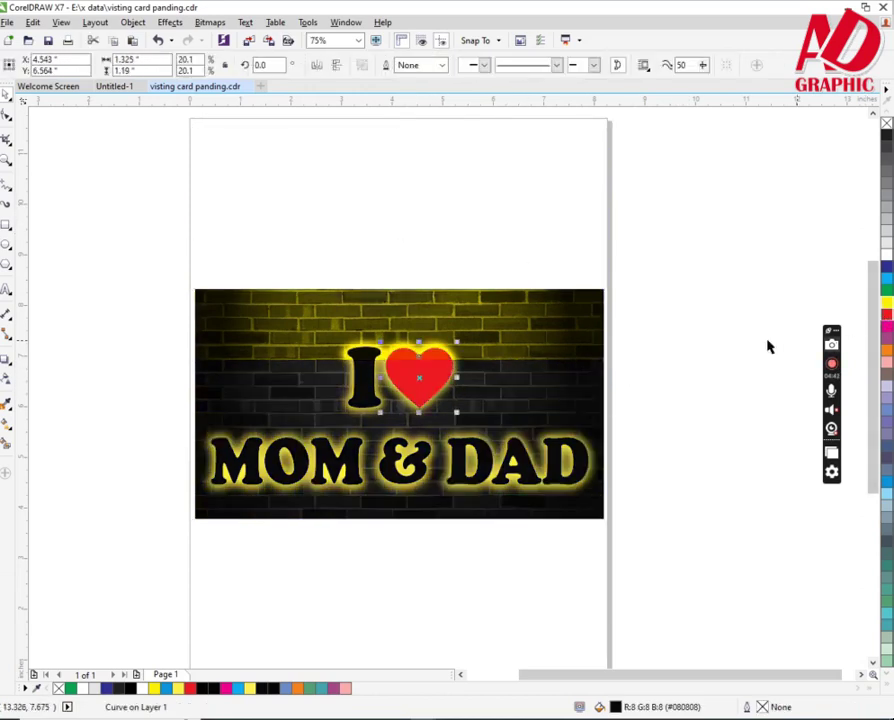
pyautogui.press('Escape')
# Try magenta, white and yellow fills on the letter I
pyautogui.click(366, 372)
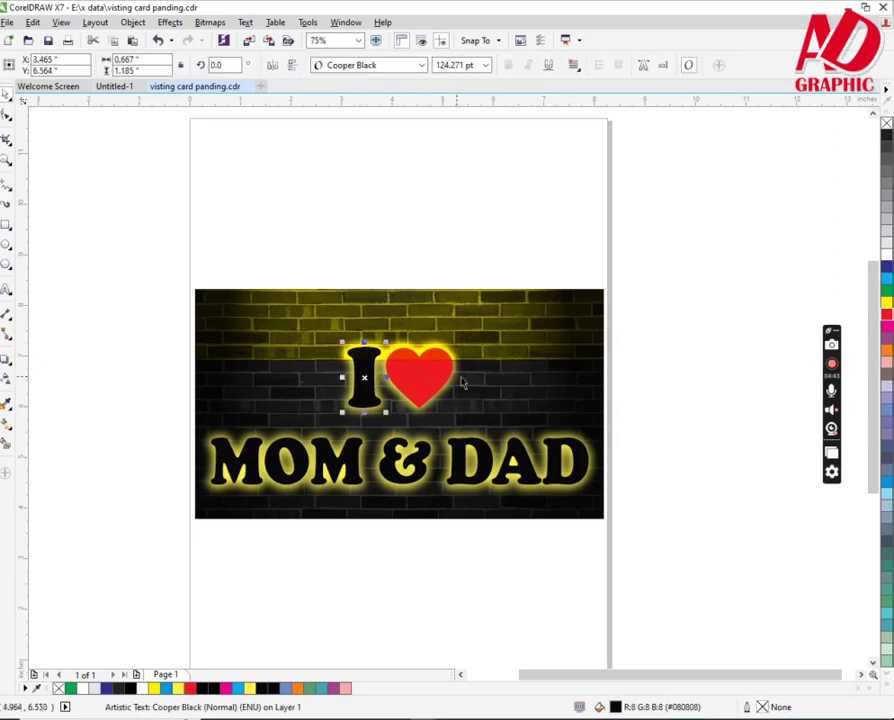
pyautogui.click(886, 325)
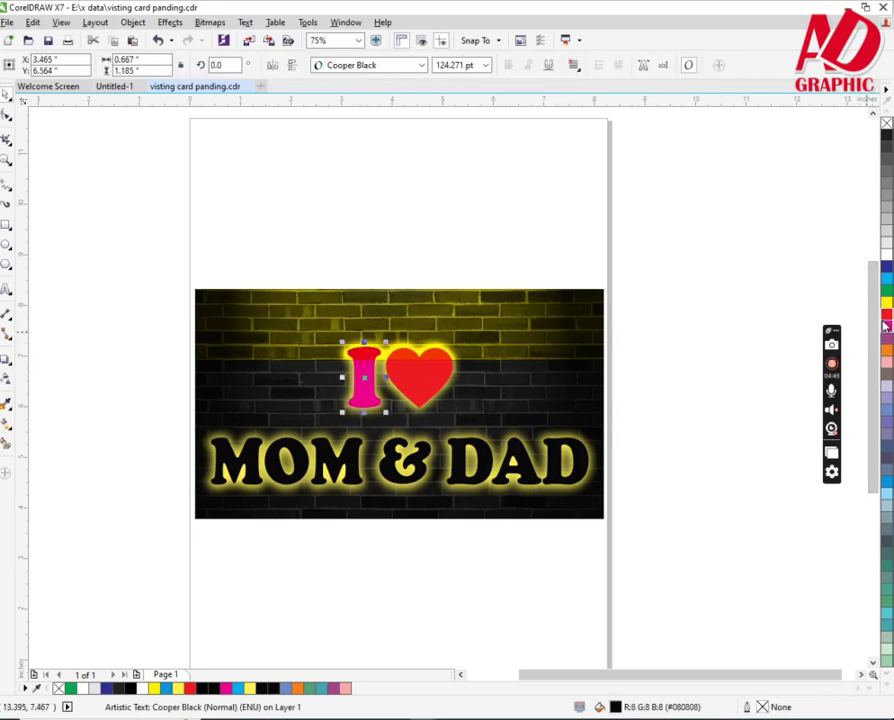
pyautogui.click(886, 250)
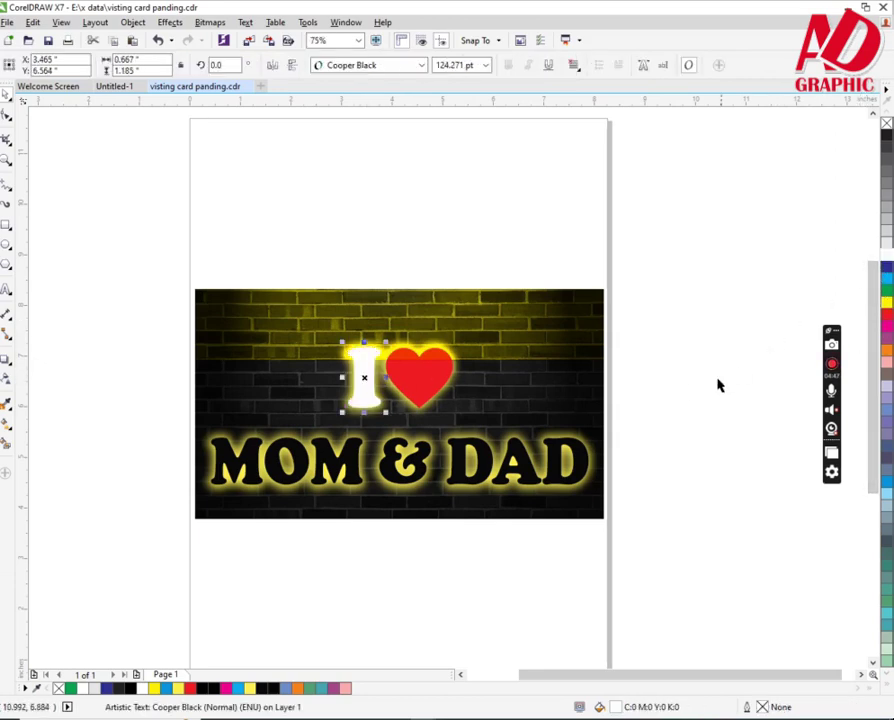
pyautogui.click(885, 305)
# Try a yellow fill and a blue fill, C 100, M 100, Y 0, K 0, on the MOM & DAD text
pyautogui.click(462, 466)
pyautogui.click(886, 306)
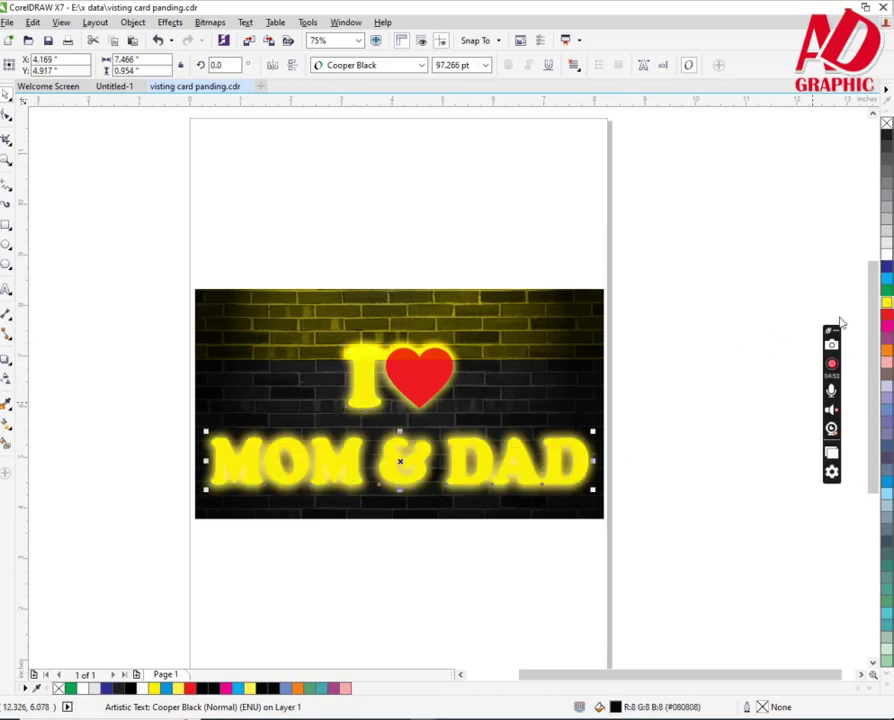
pyautogui.click(886, 267)
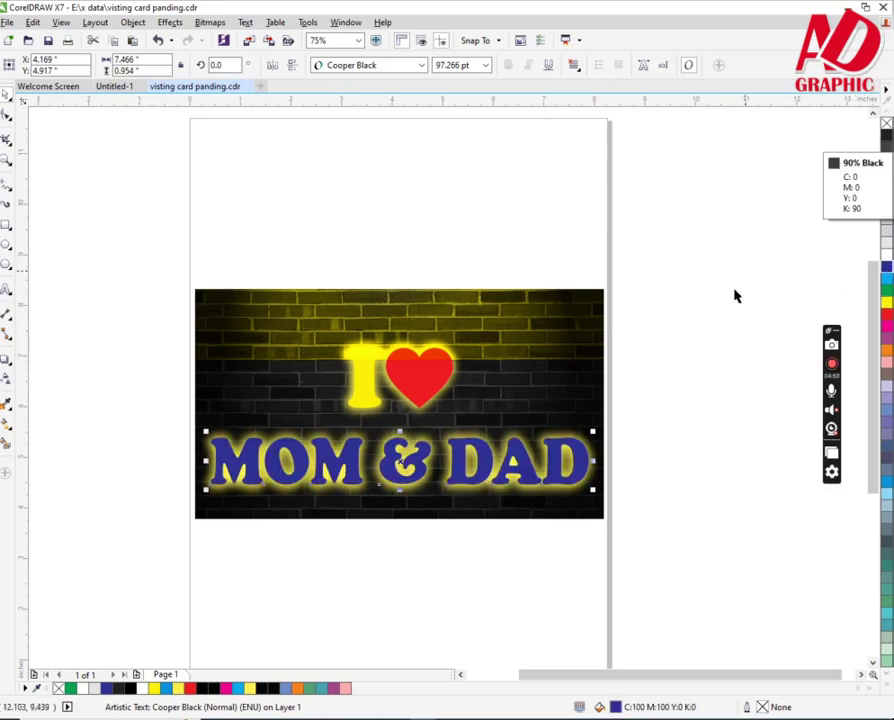
# Fill the MOM & DAD text and the letter I with green, C 100, M 0, Y 100, K 0
pyautogui.click(886, 290)
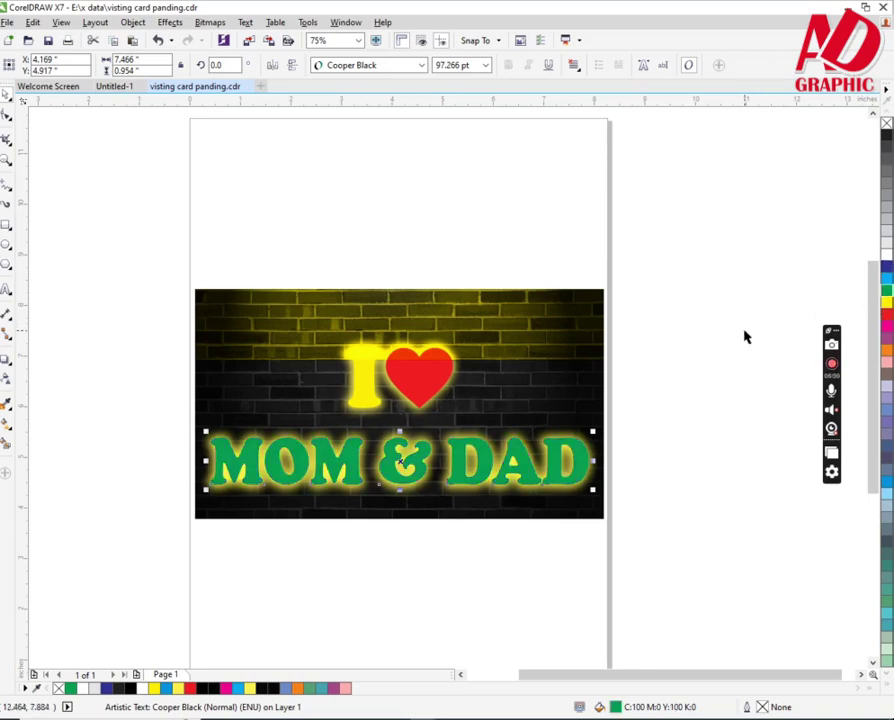
pyautogui.click(749, 335)
pyautogui.click(366, 392)
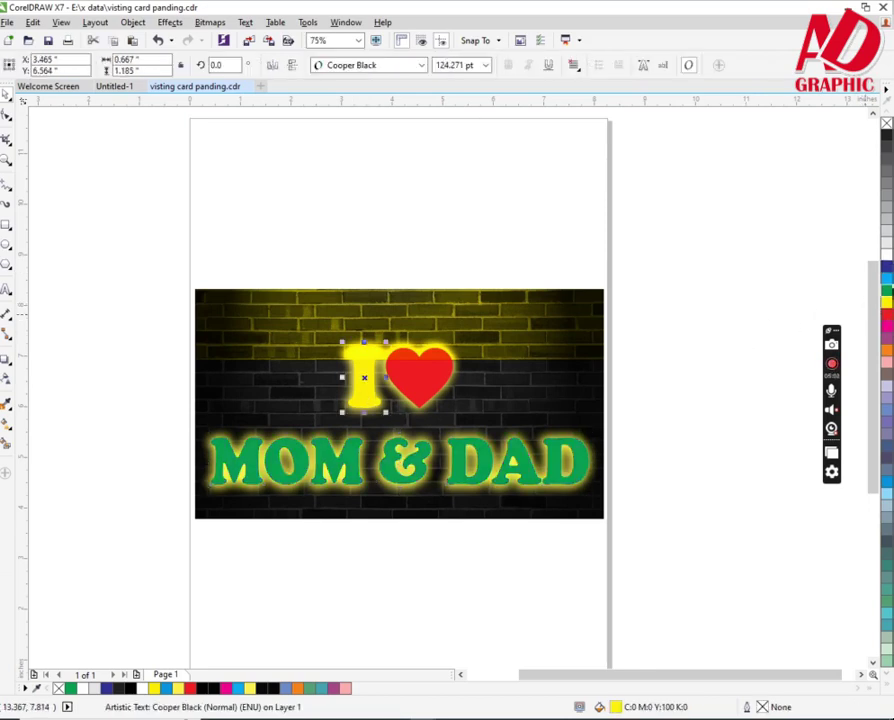
pyautogui.click(886, 290)
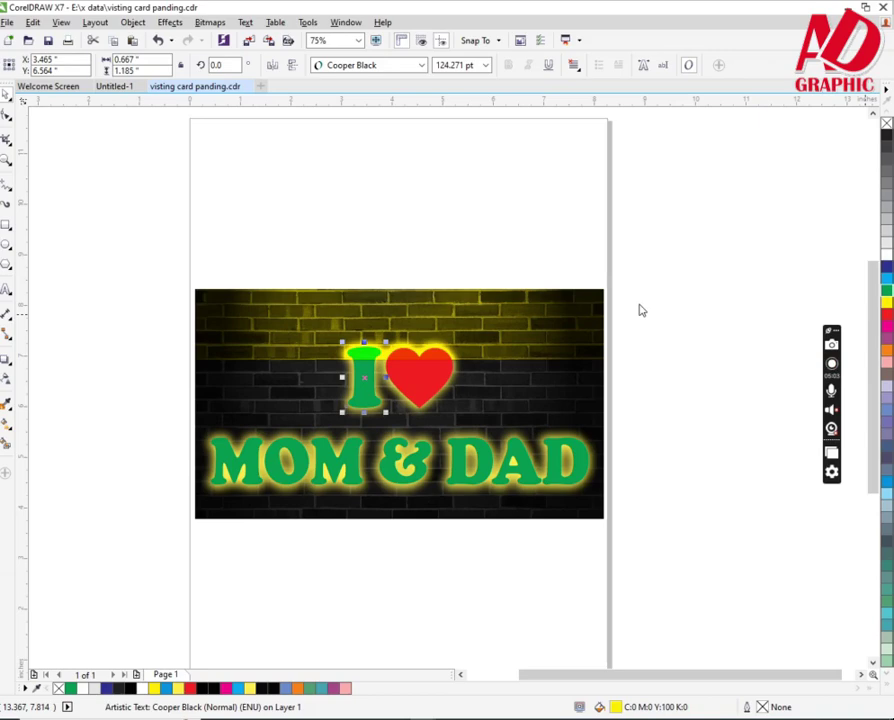